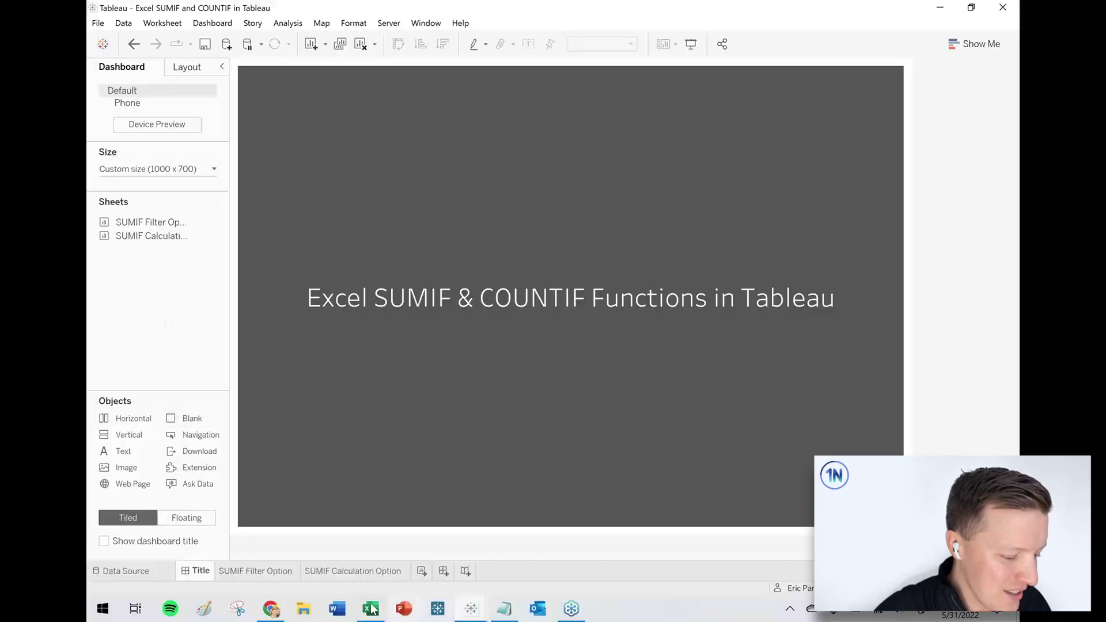
Switch to the SUMIF Excel Example workbook showing the California SUMIF total 457687.6
click(372, 611)
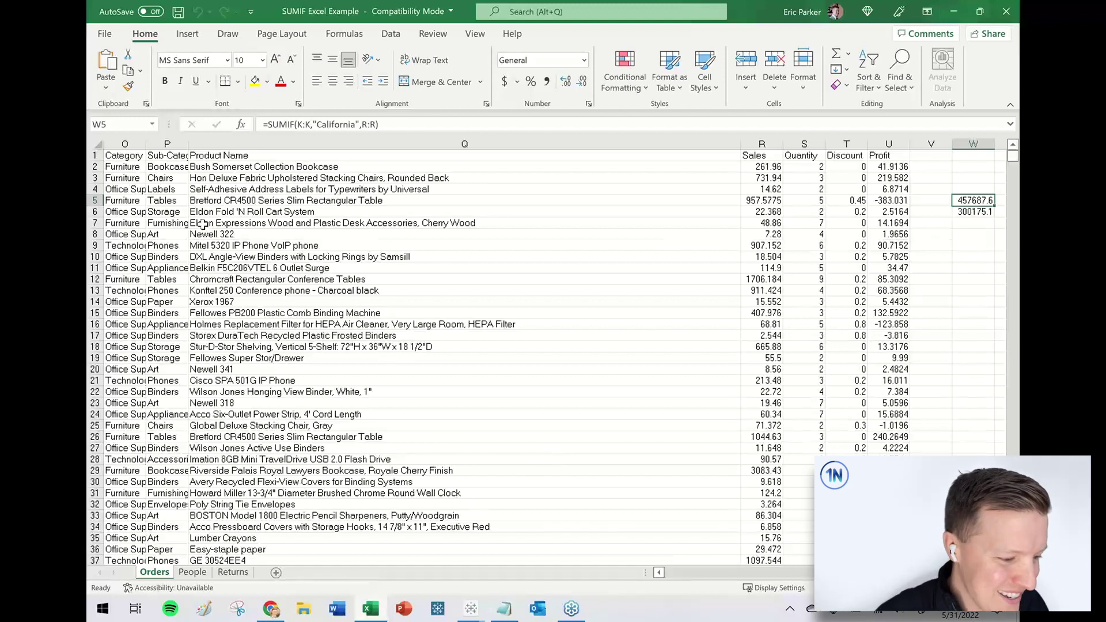
click(973, 214)
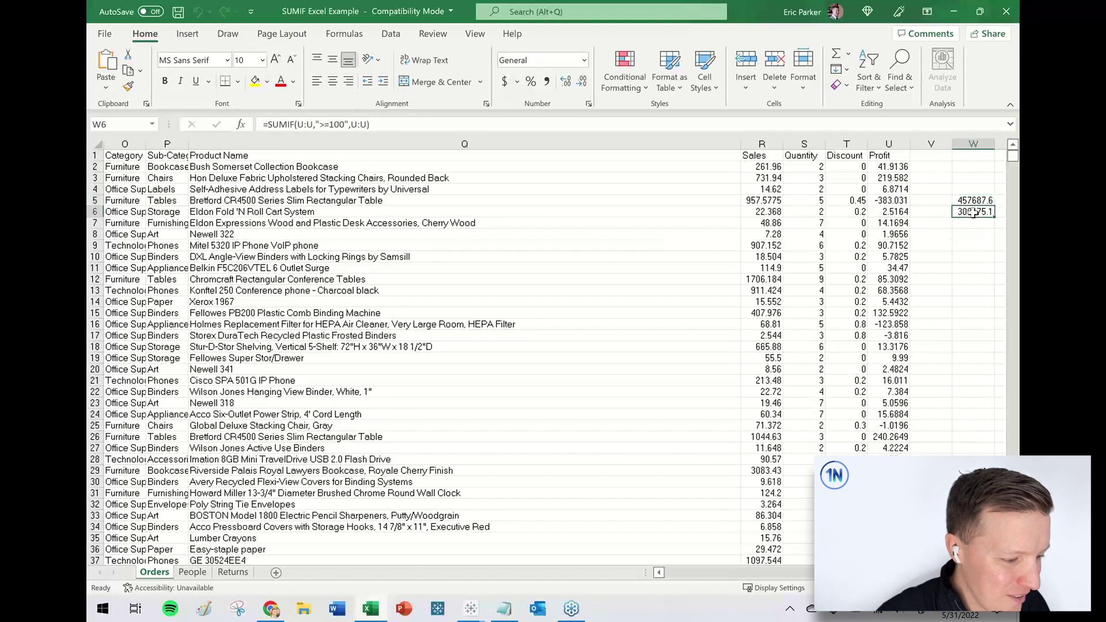
click(983, 201)
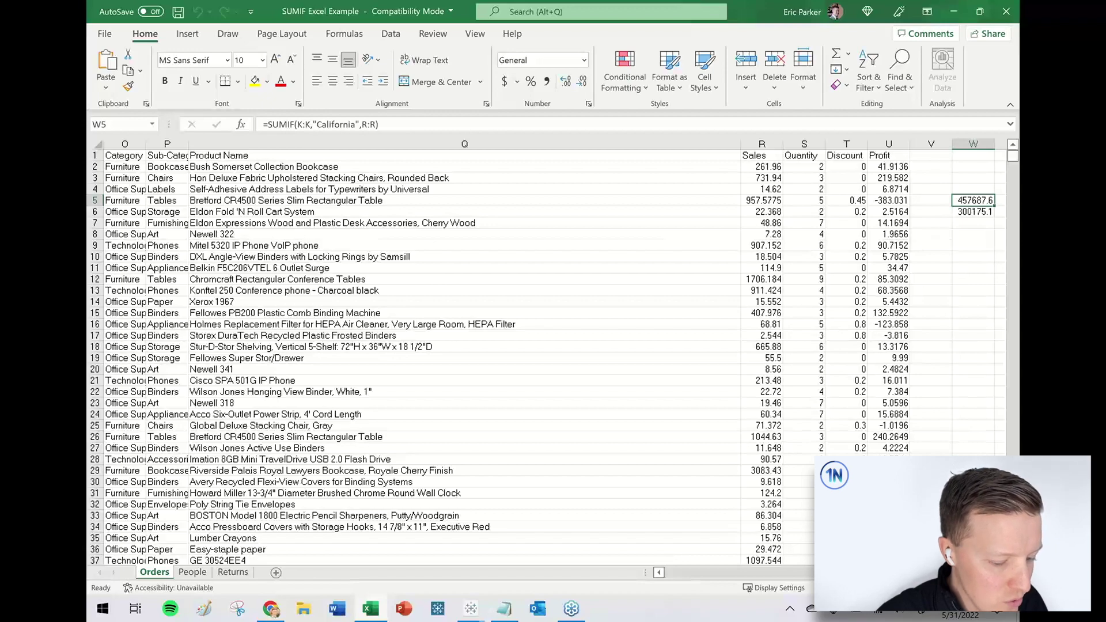
scroll(966, 225, left, 5)
scroll(966, 225, right, 5)
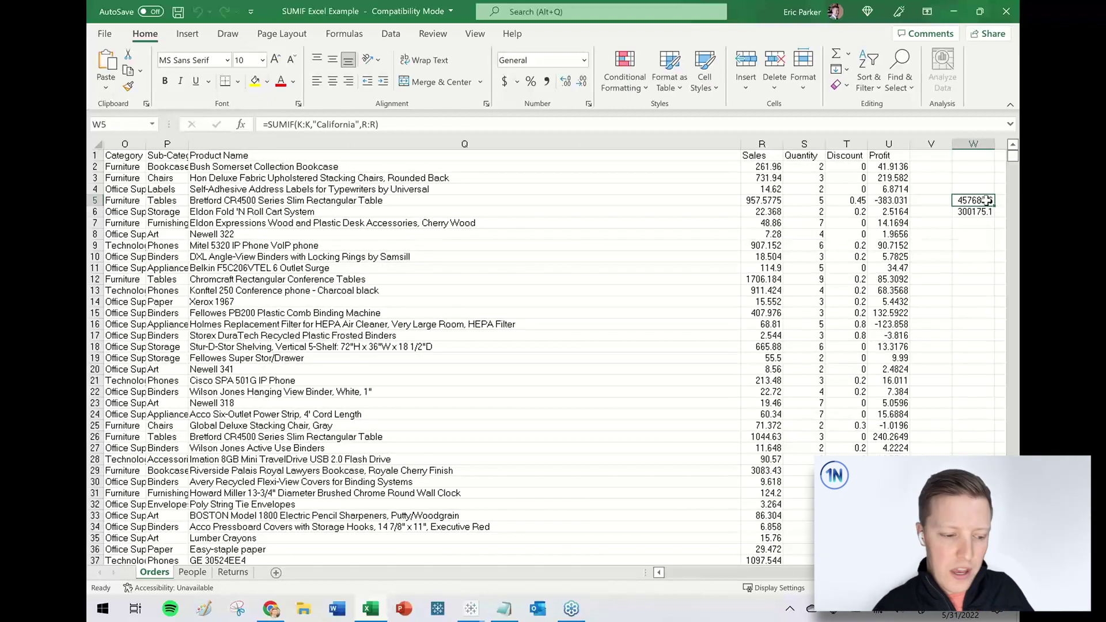
scroll(553, 328, left, 6)
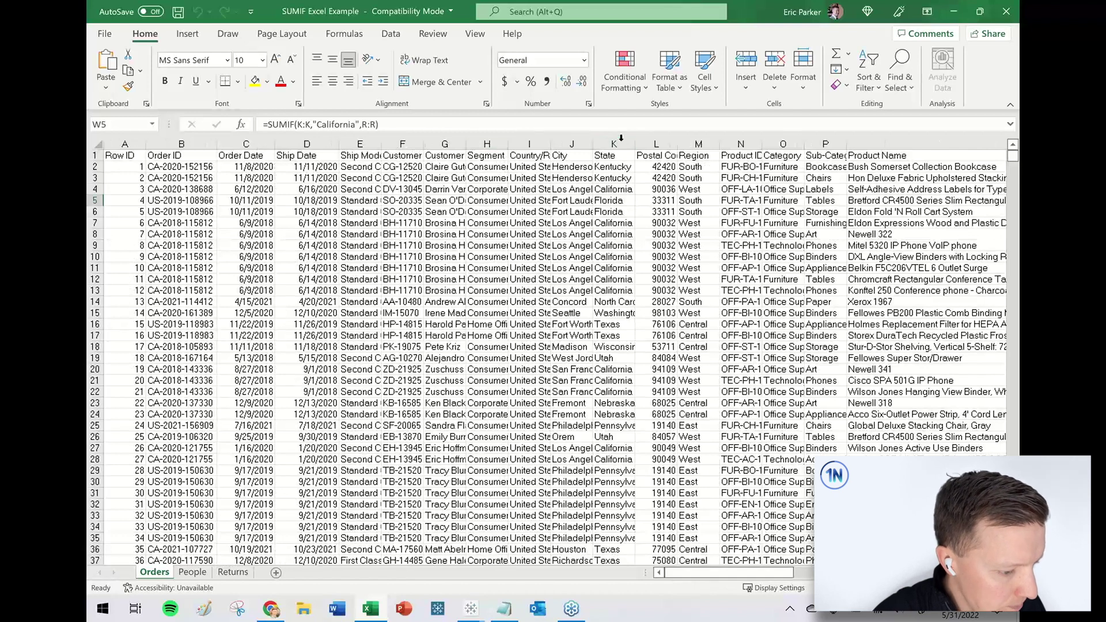
click(614, 144)
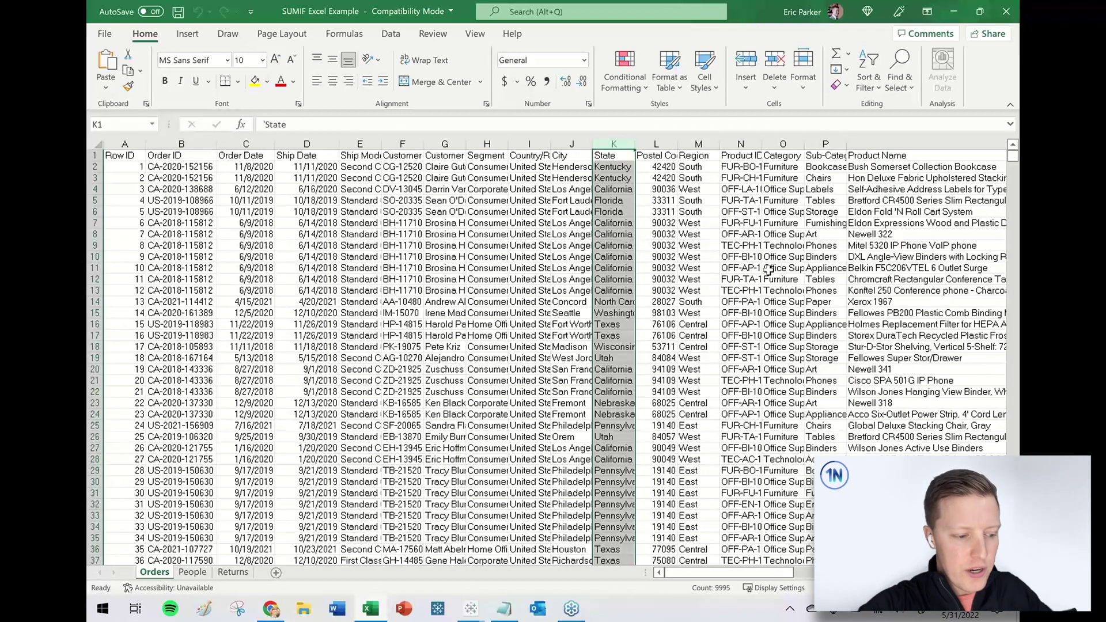
scroll(729, 286, right, 6)
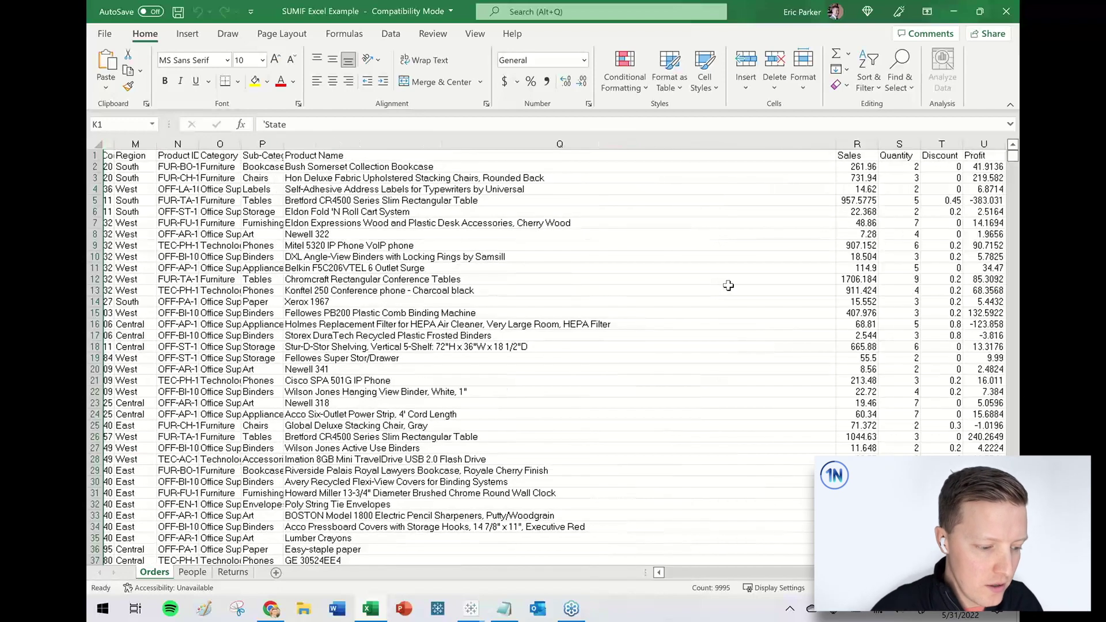
drag(851, 167, 845, 404)
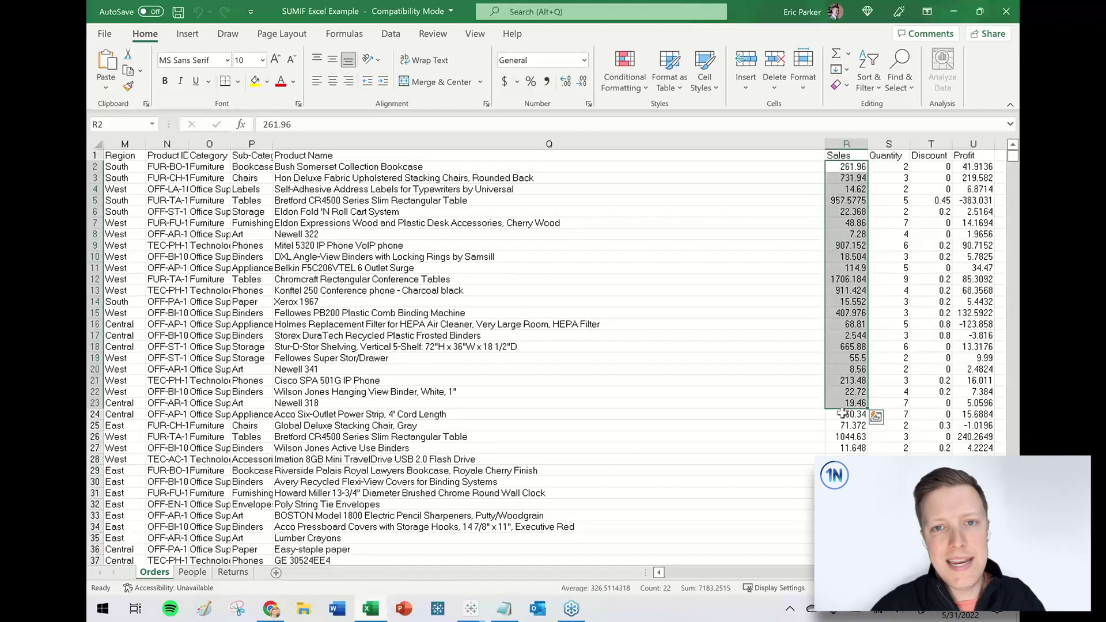
scroll(830, 380, right, 5)
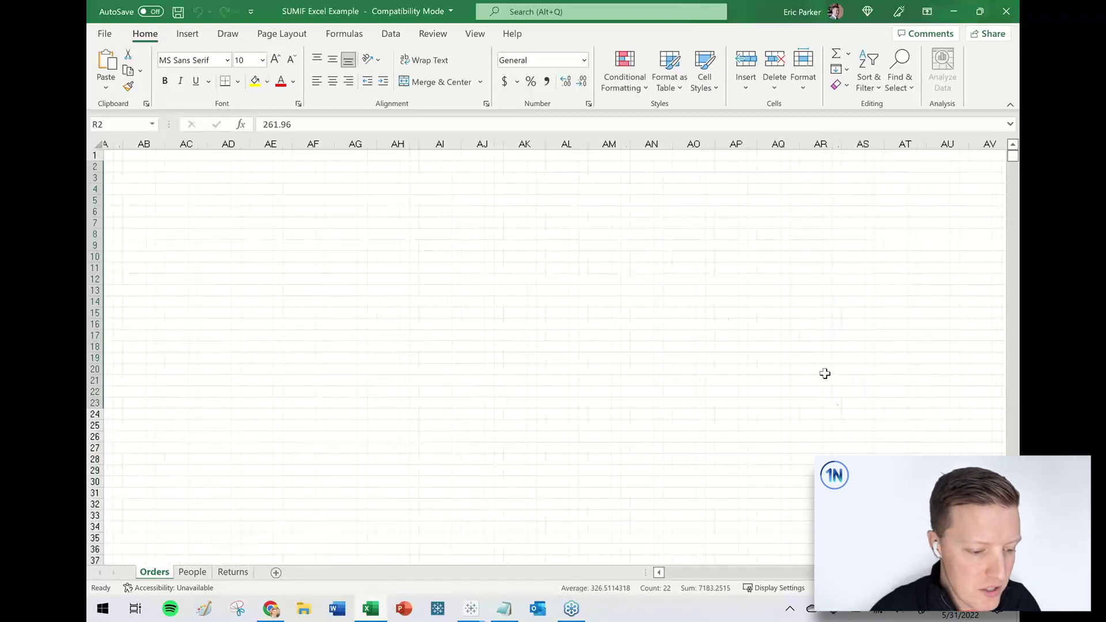
scroll(699, 314, left, 4)
click(925, 197)
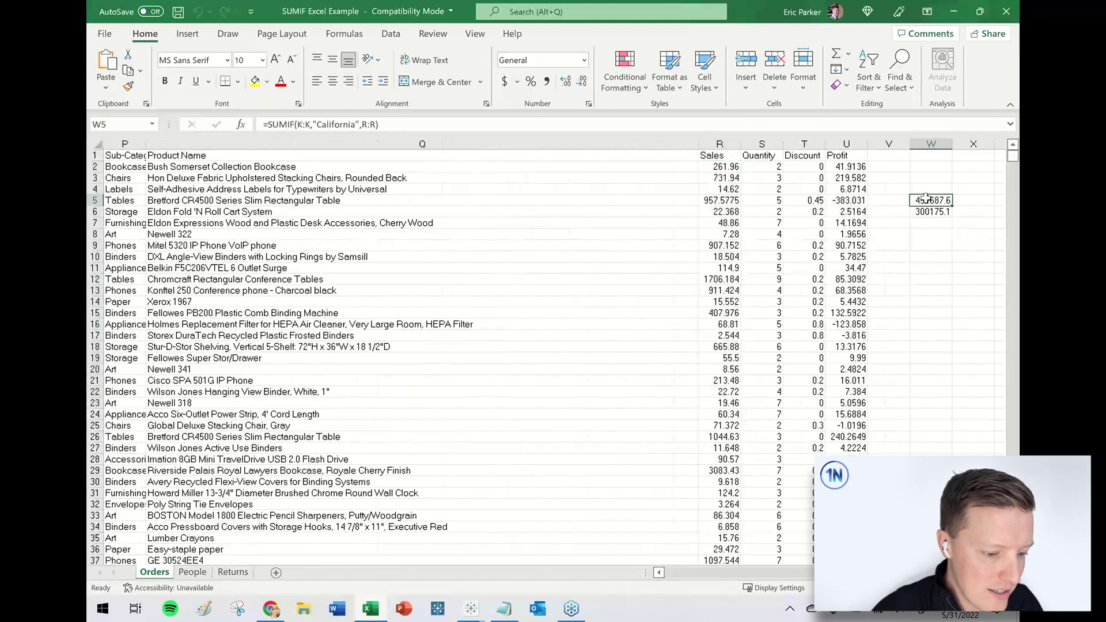
click(933, 212)
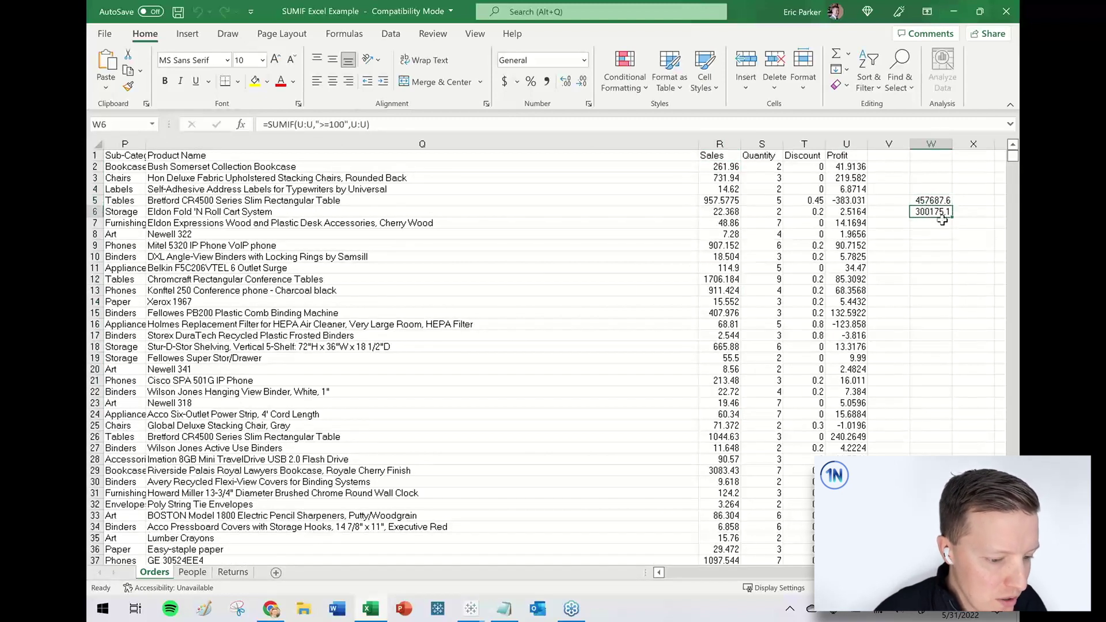
drag(371, 125, 305, 124)
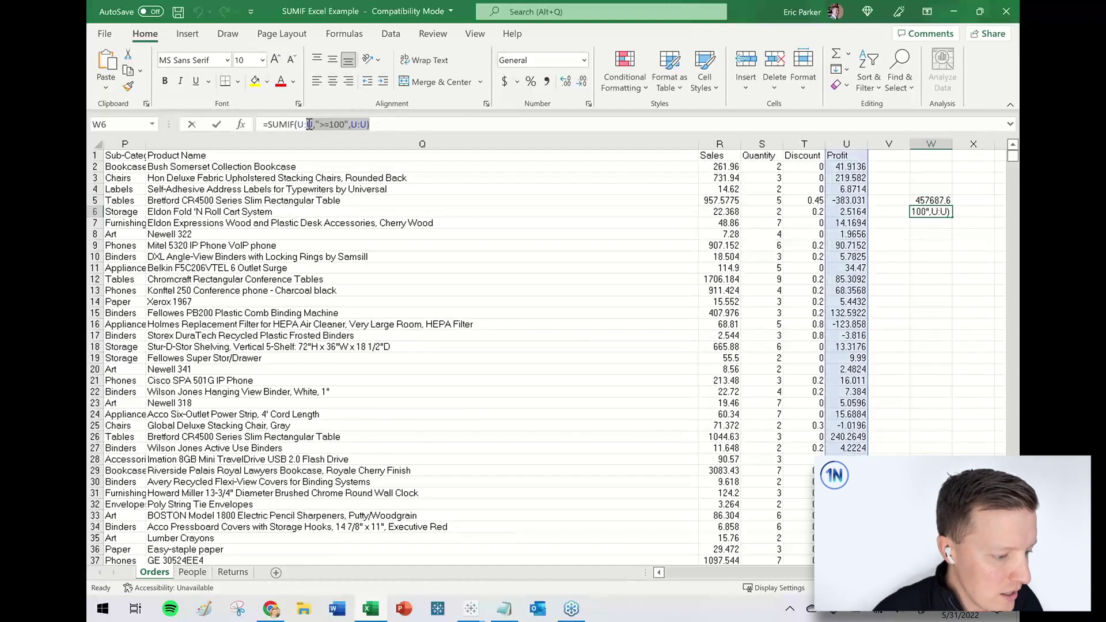
click(923, 293)
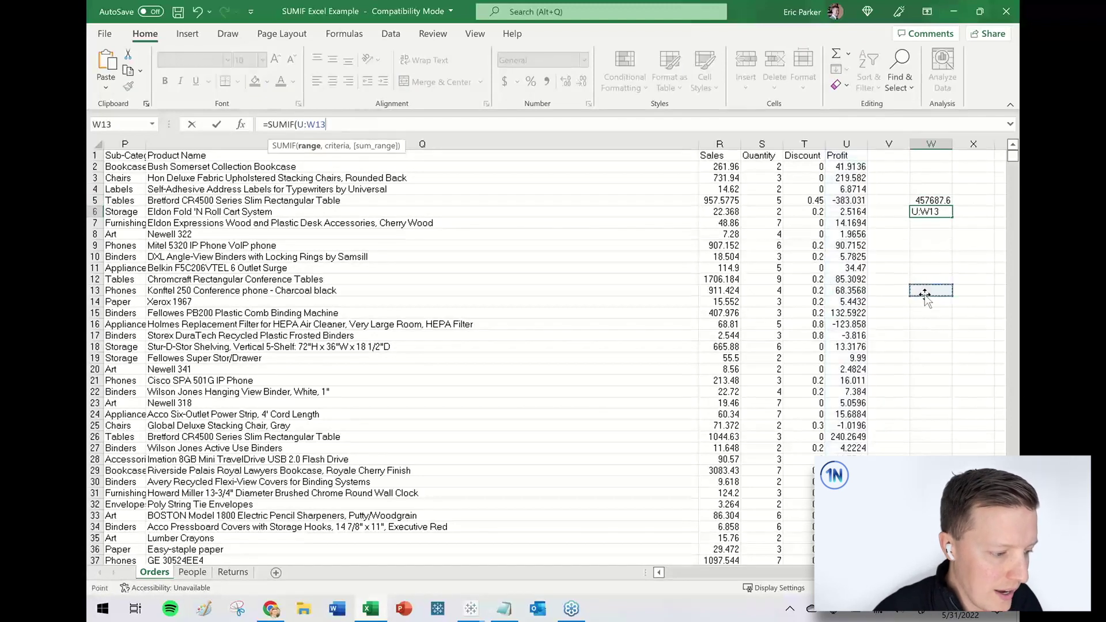
key(Escape)
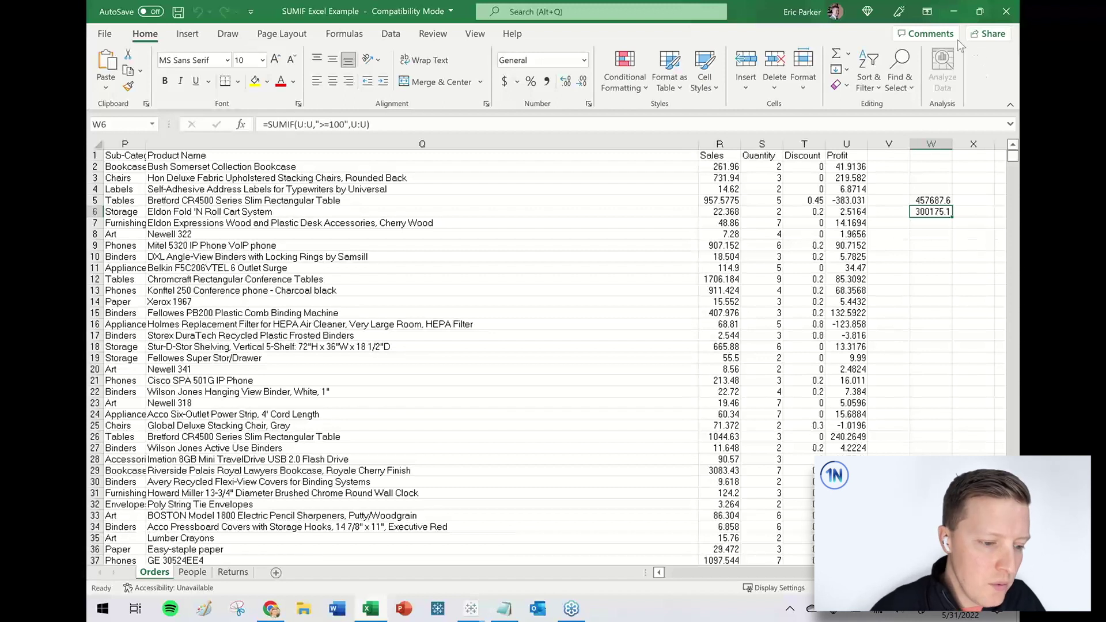
click(471, 608)
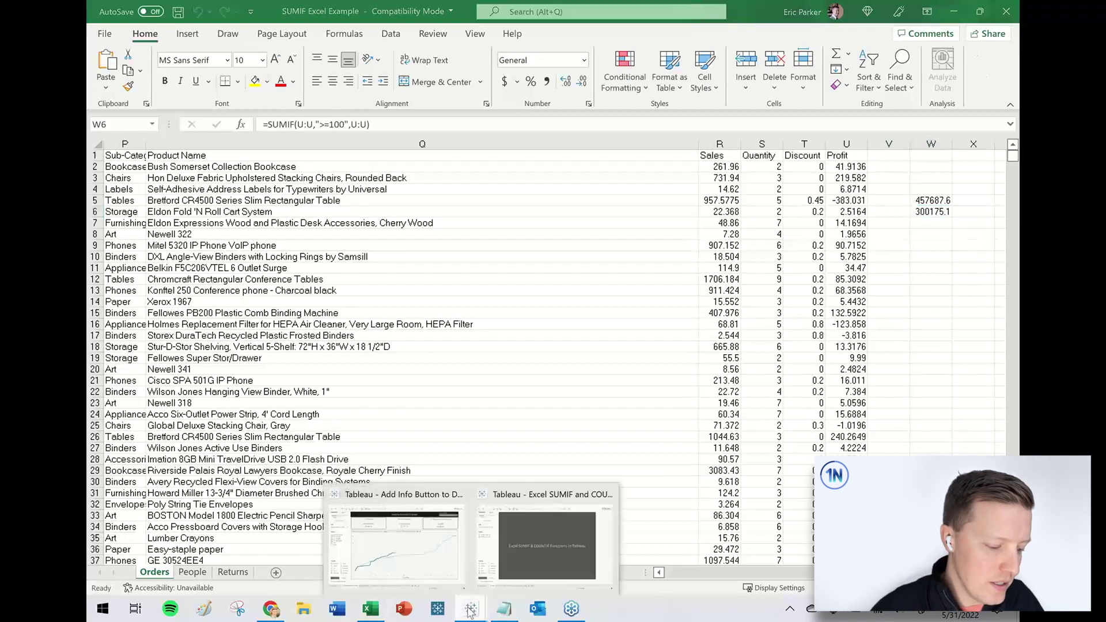
On Tableau's SUMIF Filter Option sheet, show total Sales of 2,297,201 as a text value
click(540, 534)
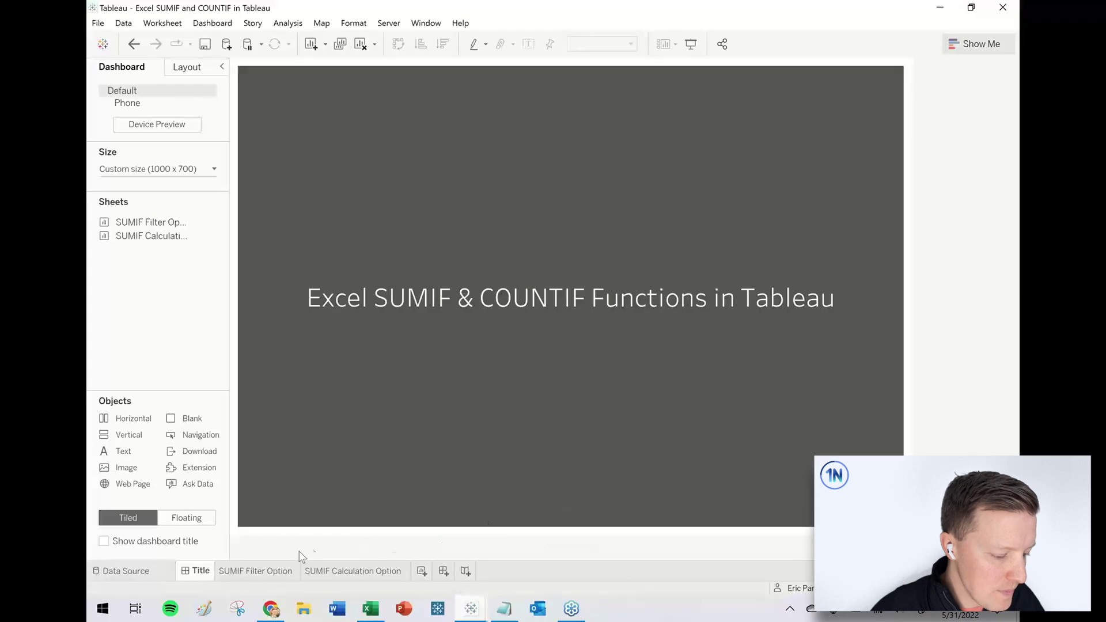
key(ctrl+Tab)
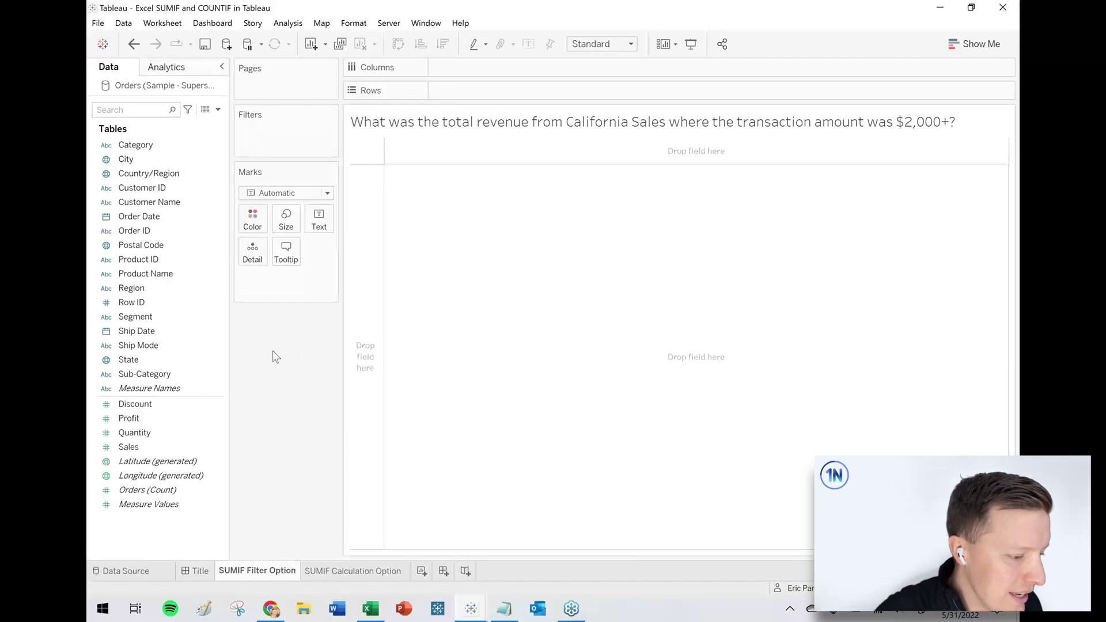
click(144, 448)
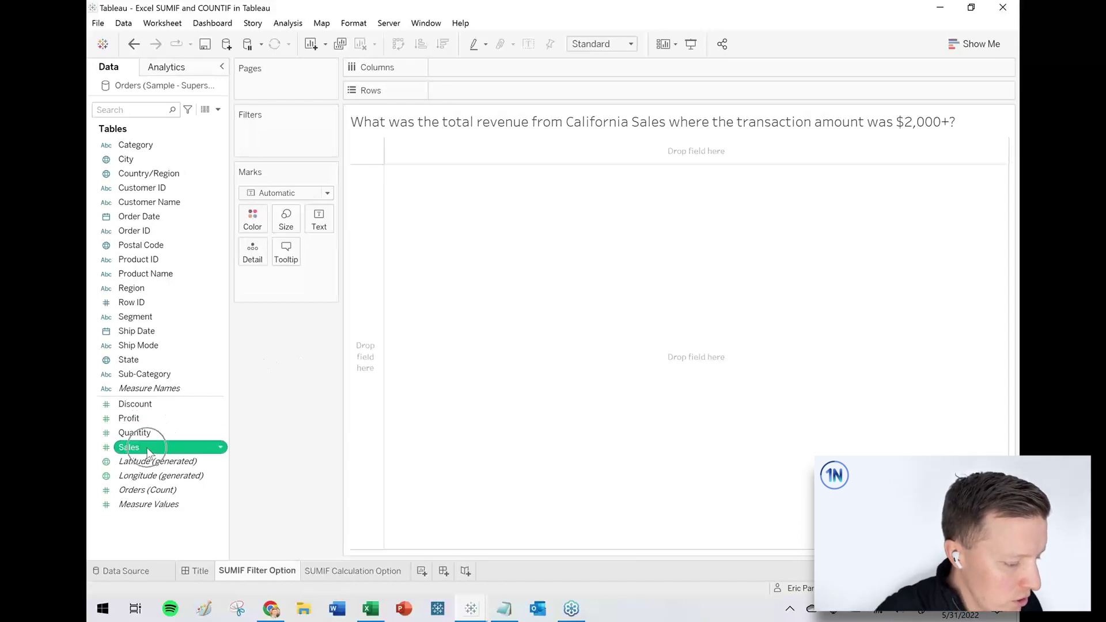
drag(147, 450, 318, 233)
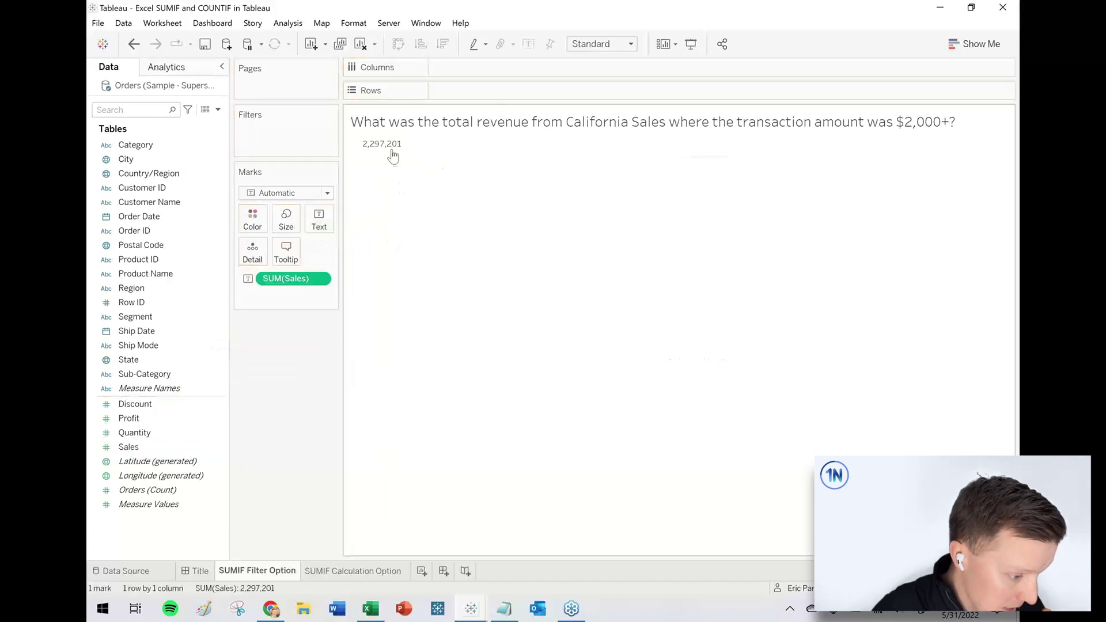
mouse_move(393, 155)
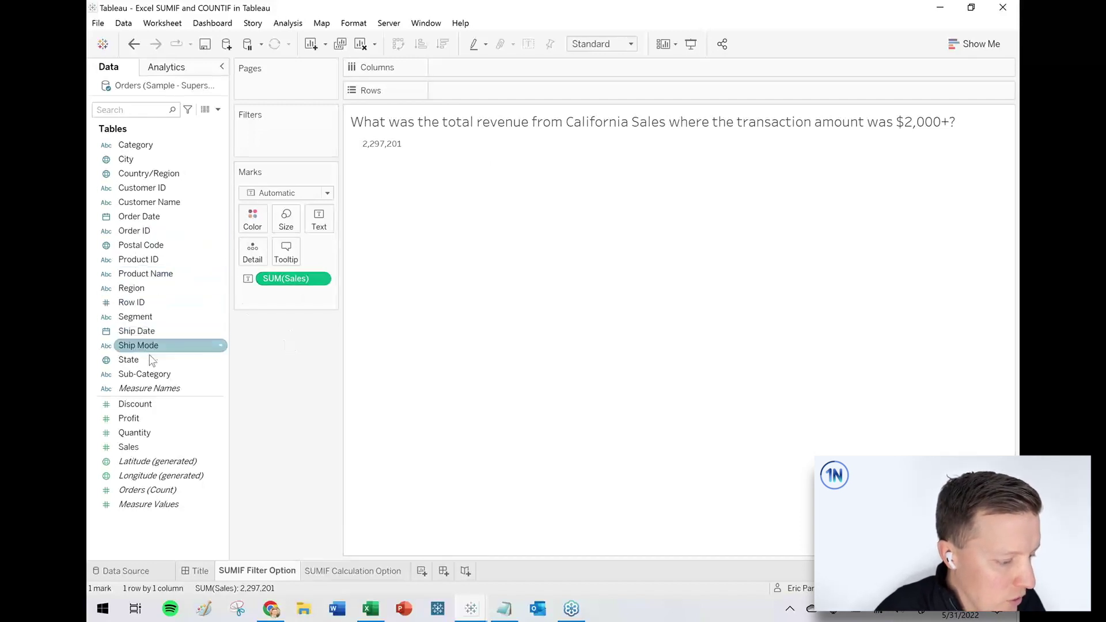
click(127, 365)
Filter the sheet to State: California, bringing the sales total to 457,688
mouse_move(126, 367)
mouse_down()
mouse_move(248, 307)
mouse_move(257, 155)
mouse_up()
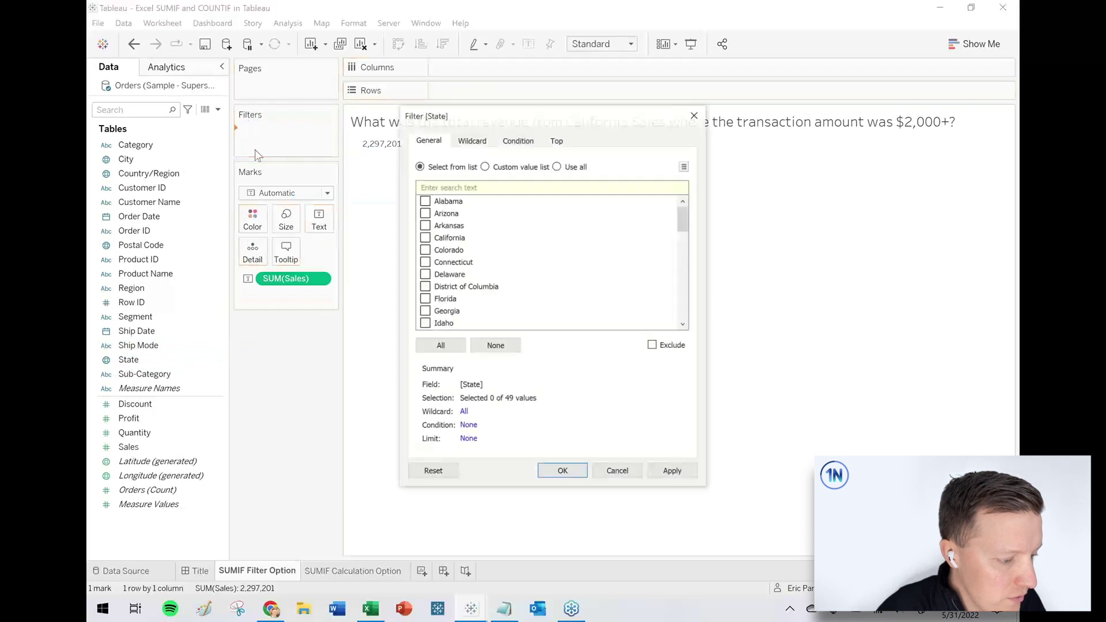
click(425, 237)
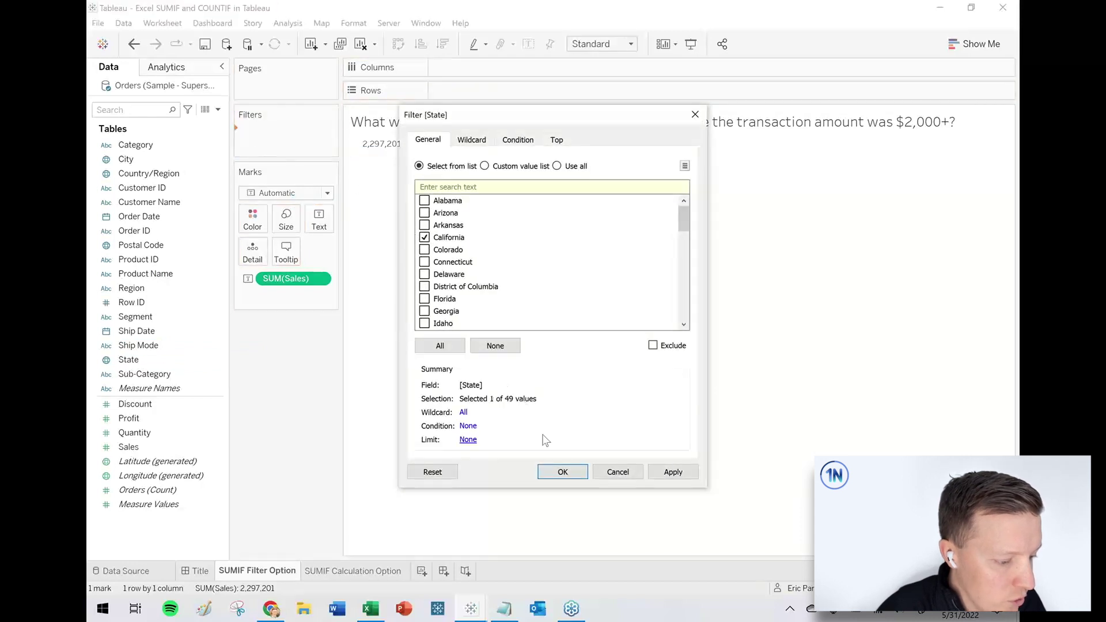
click(562, 473)
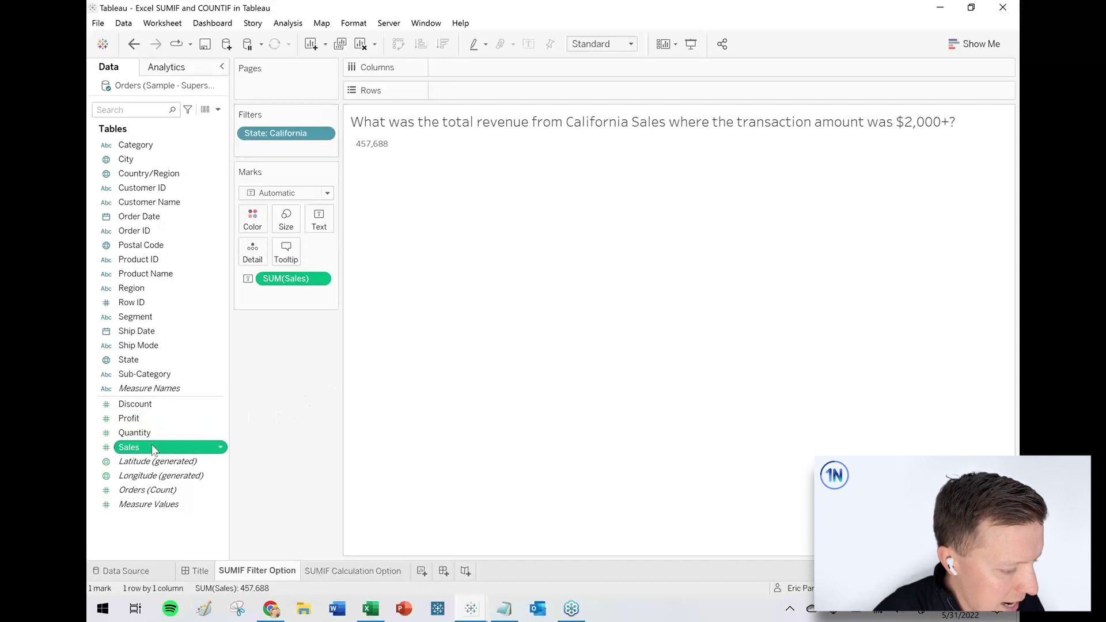
drag(137, 451, 266, 151)
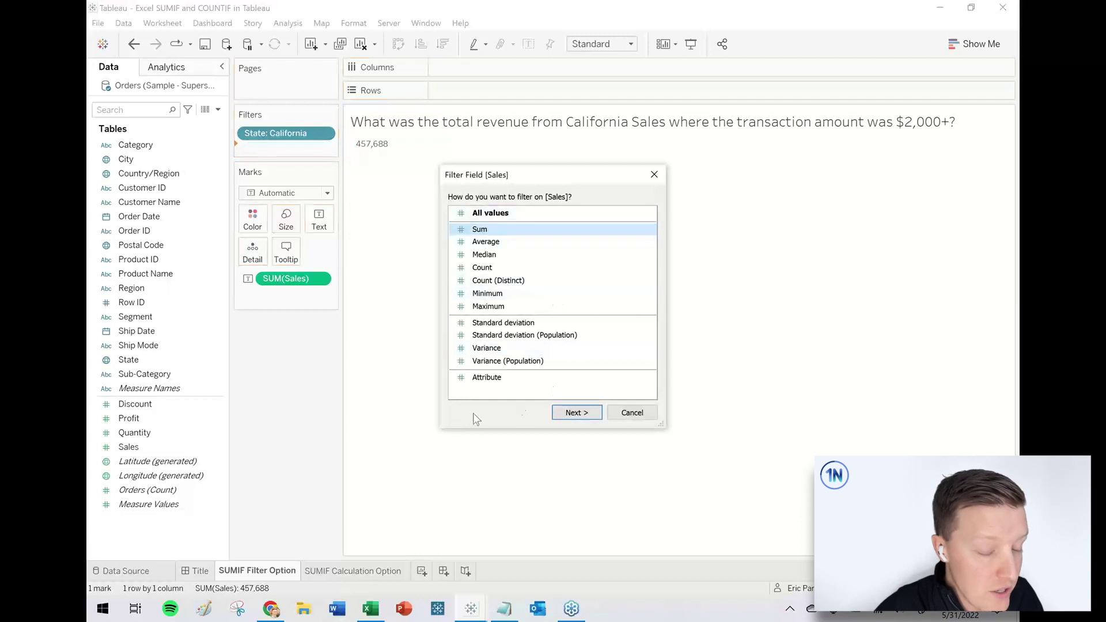
Filter individual Sales values to at least 2,000, reducing the California total to 90,027
click(506, 214)
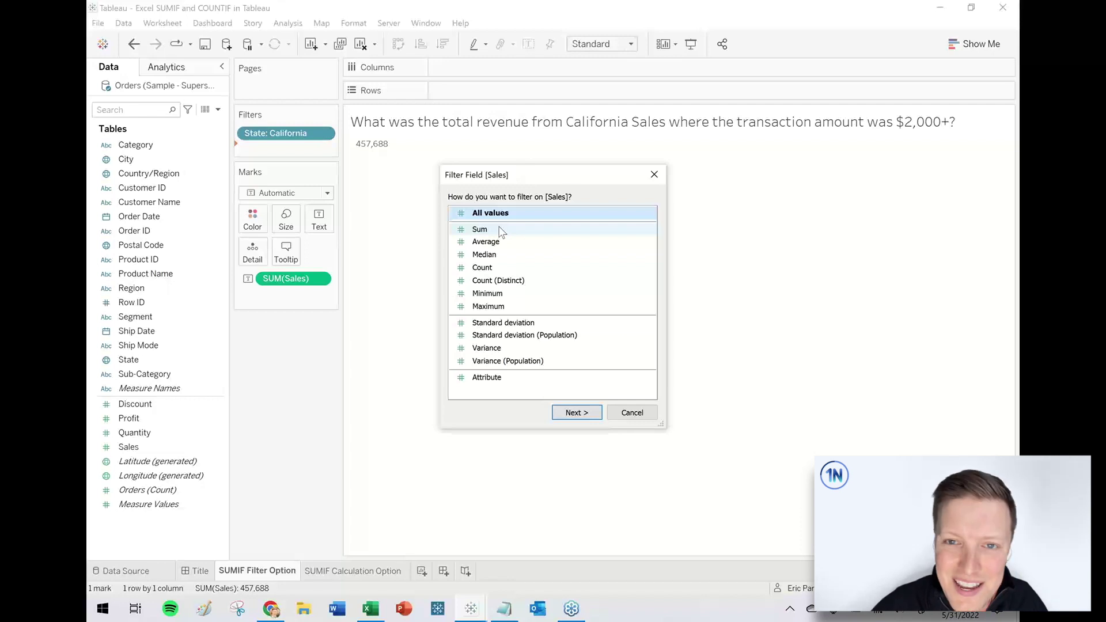
click(508, 213)
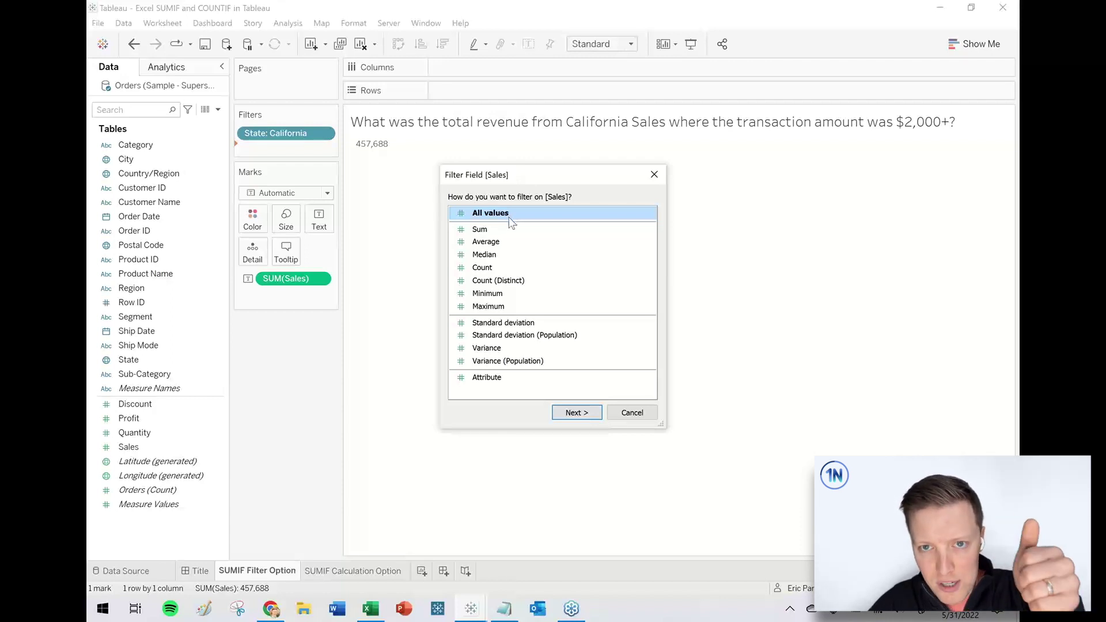
click(578, 413)
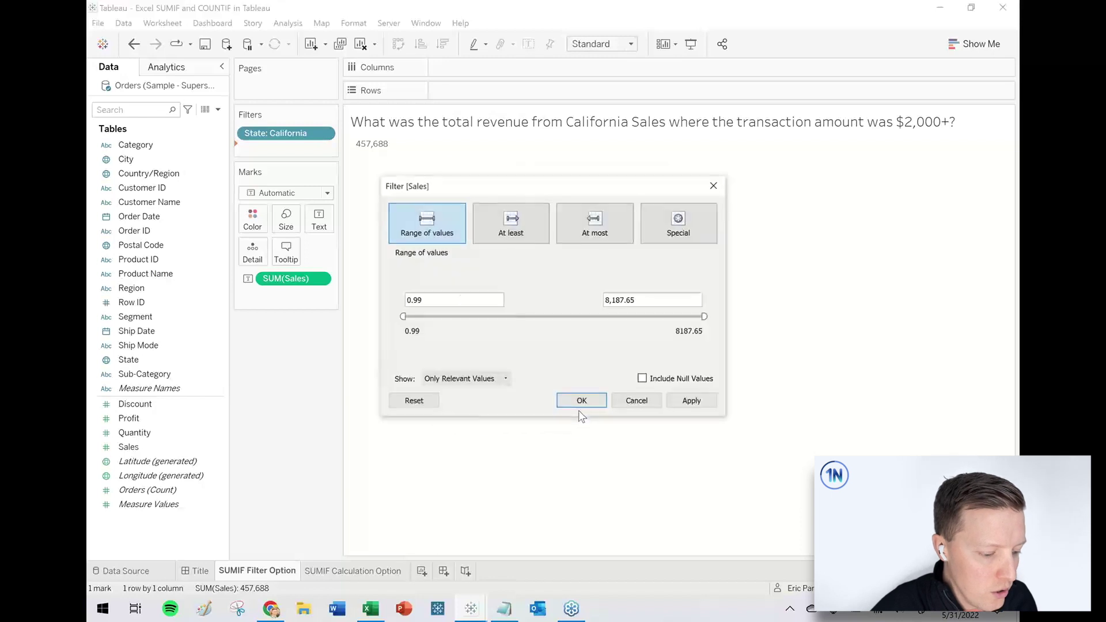
click(513, 233)
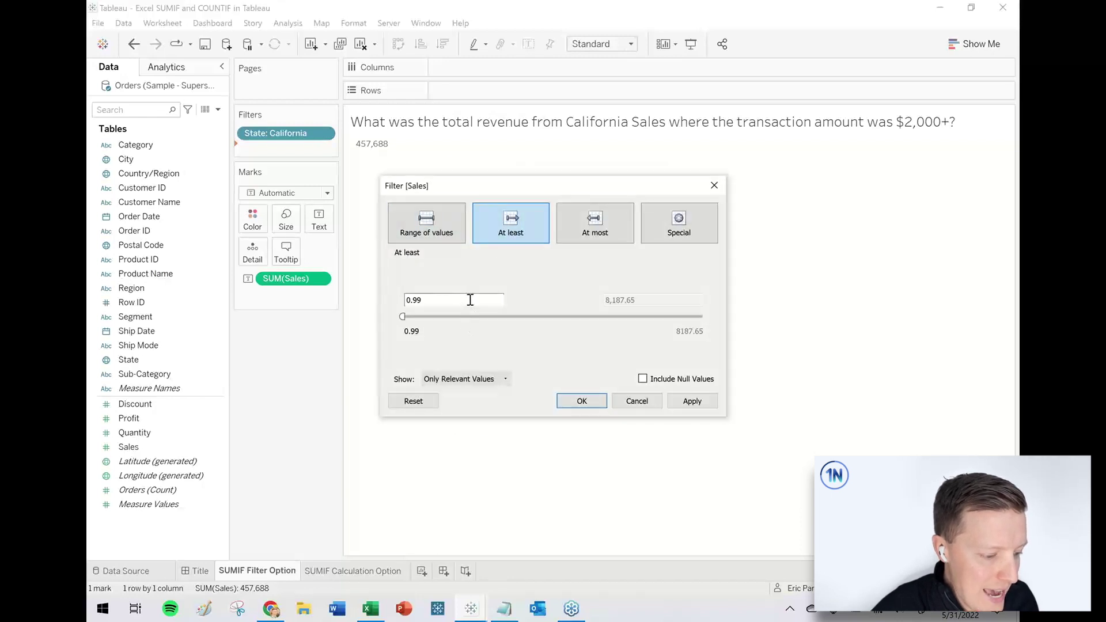
drag(469, 300, 378, 306)
text(2,000)
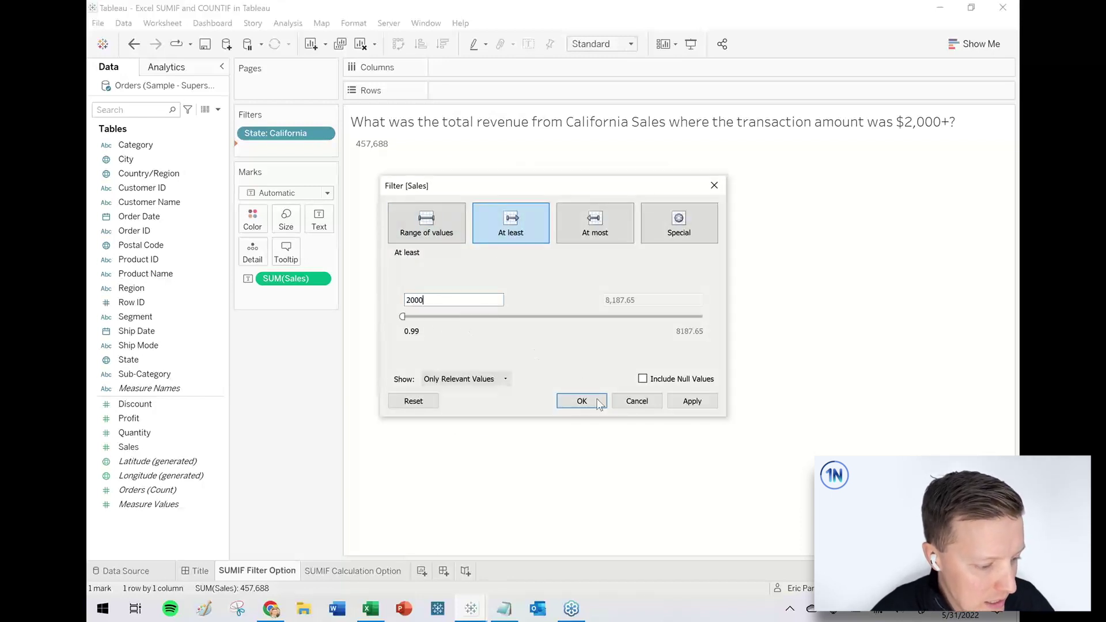
click(593, 403)
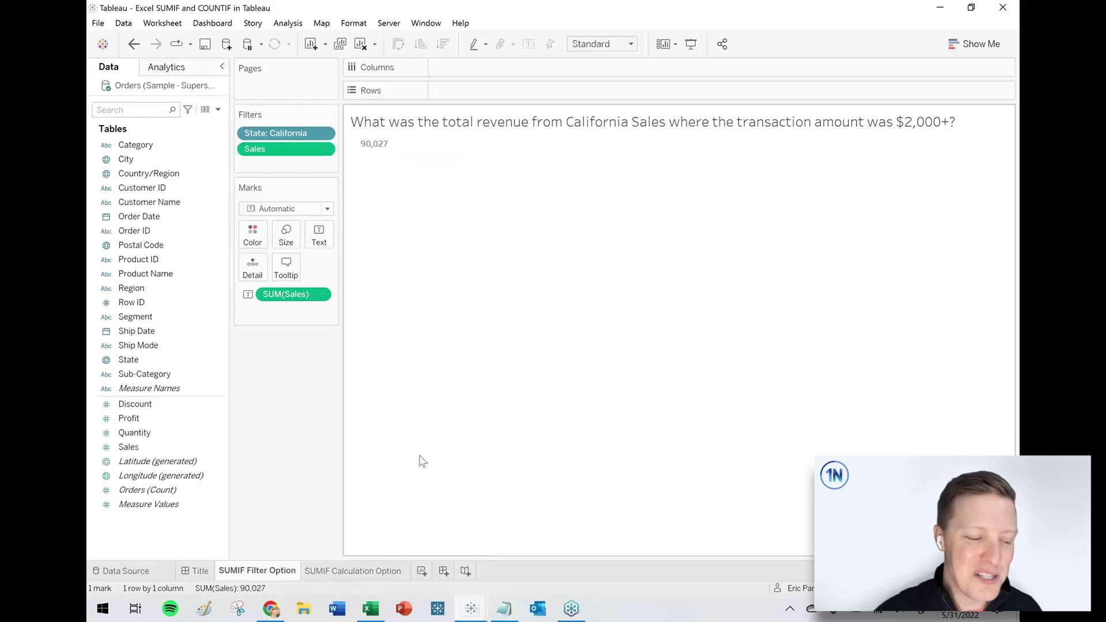
Rename the SUMIF Calculation Option sheet to COUNTIF Calculation Option
click(372, 574)
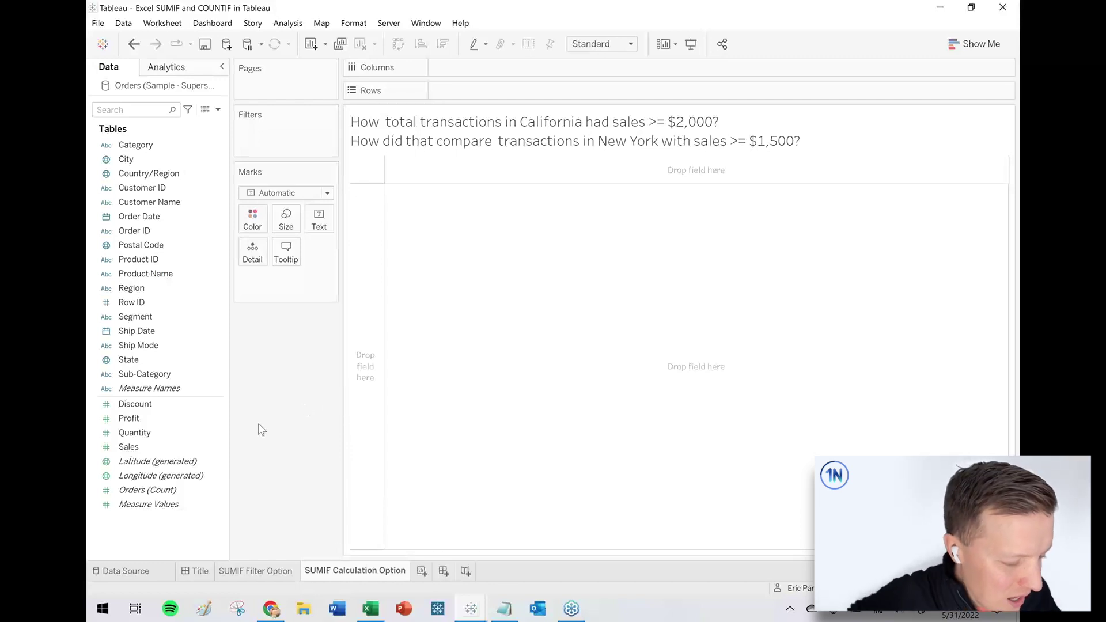
double_click(349, 572)
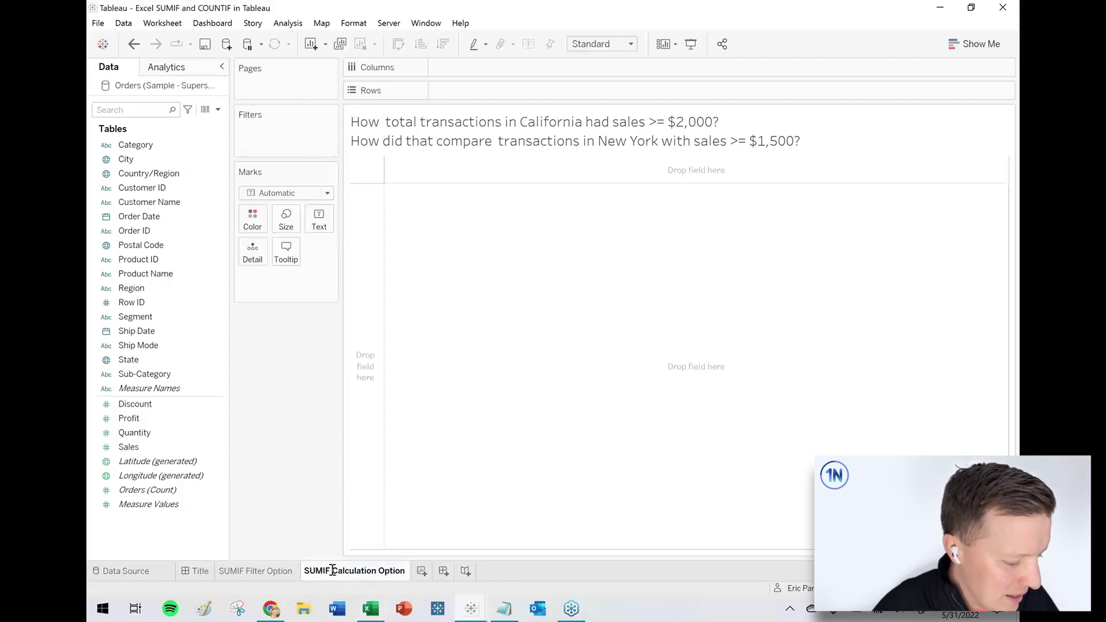
drag(335, 572, 300, 571)
text(COUNTIF)
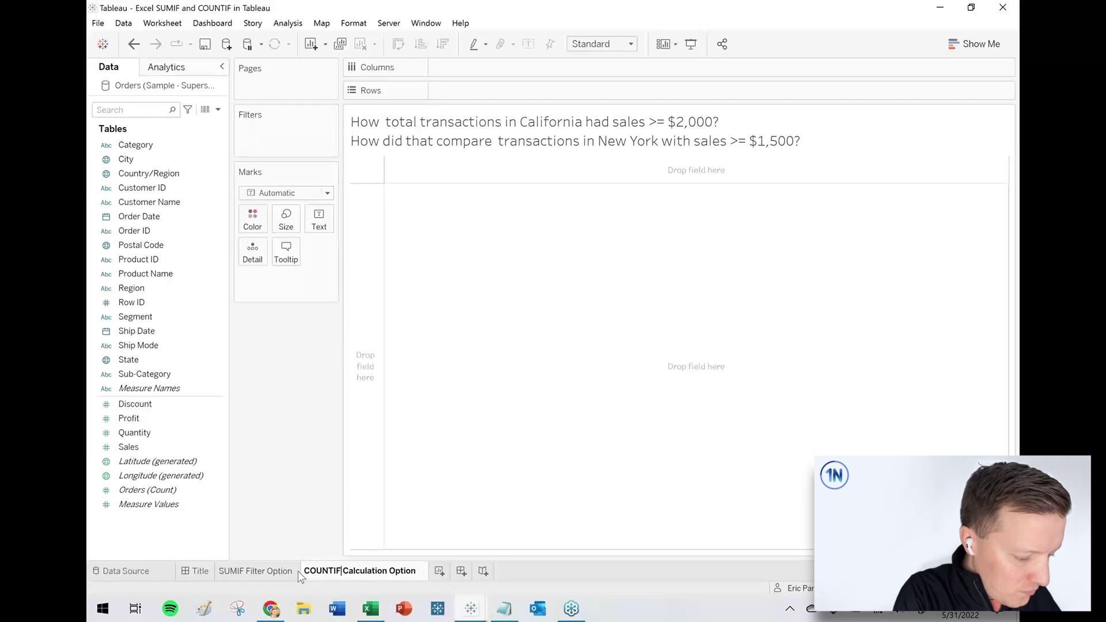
key(Return)
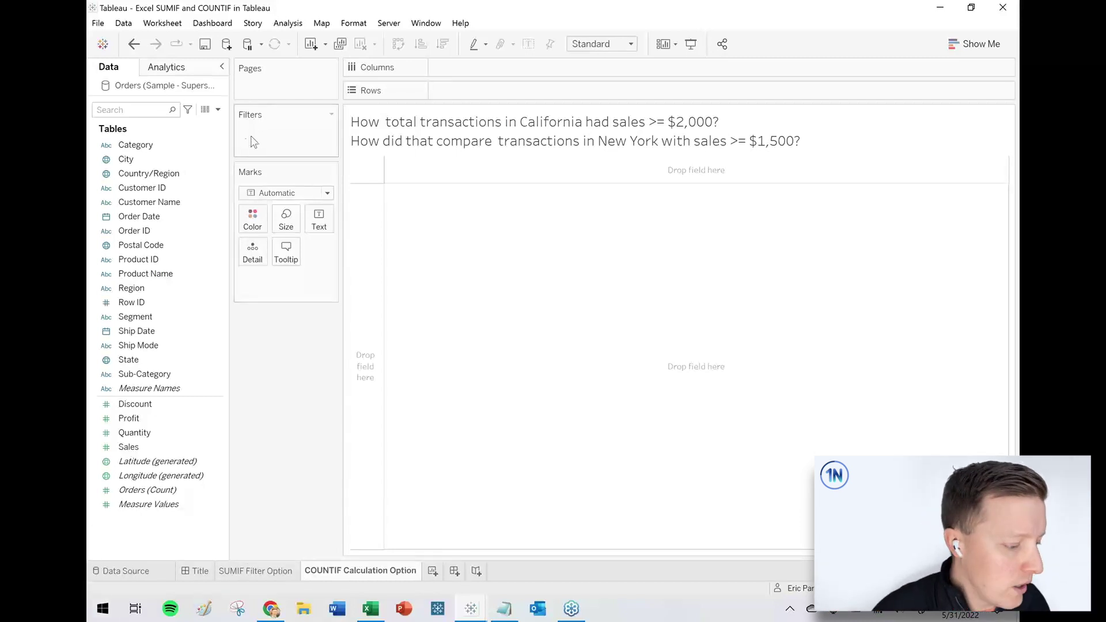
click(160, 304)
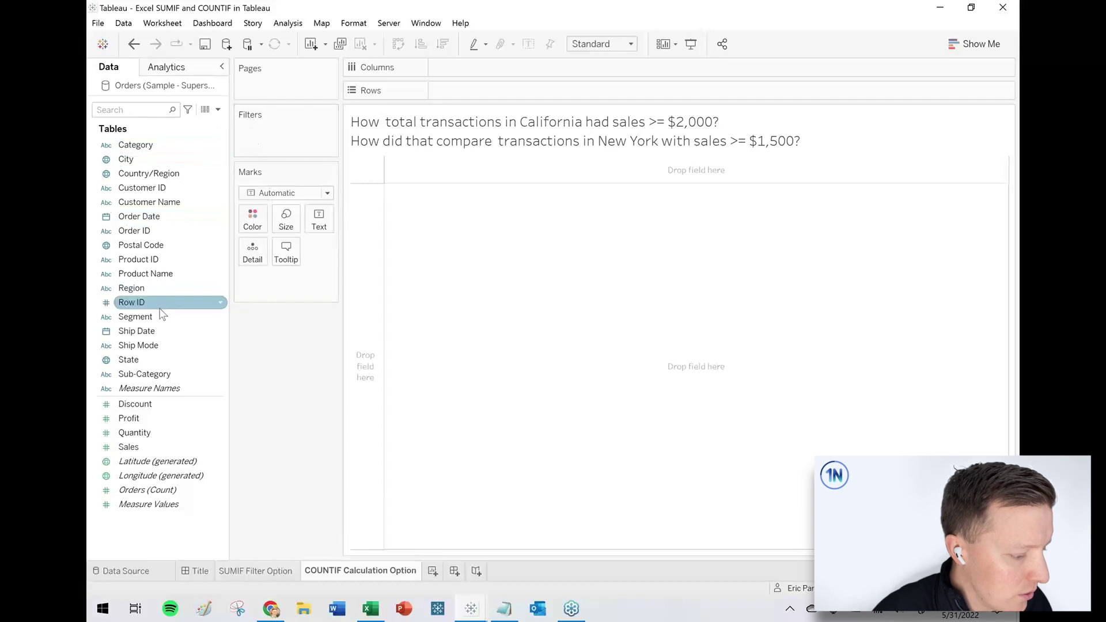
right_click(151, 362)
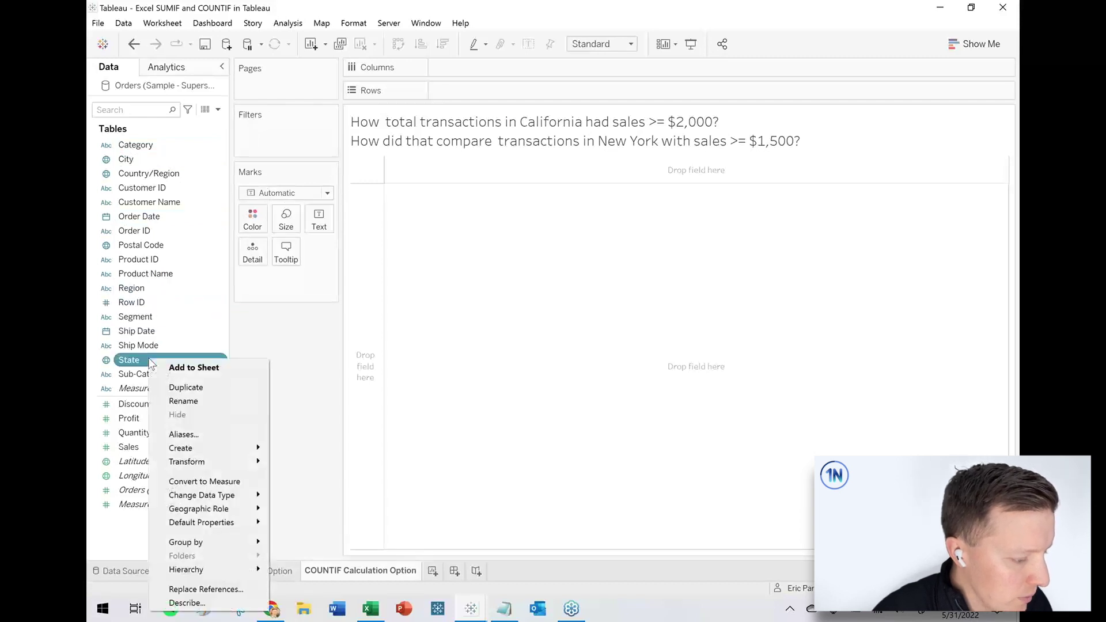
Create calculated field 'Transaction Count - CA, $2K+' with IF [State]="California" AND [Sales]>=2000 THEN 1 END
mouse_move(196, 449)
click(357, 455)
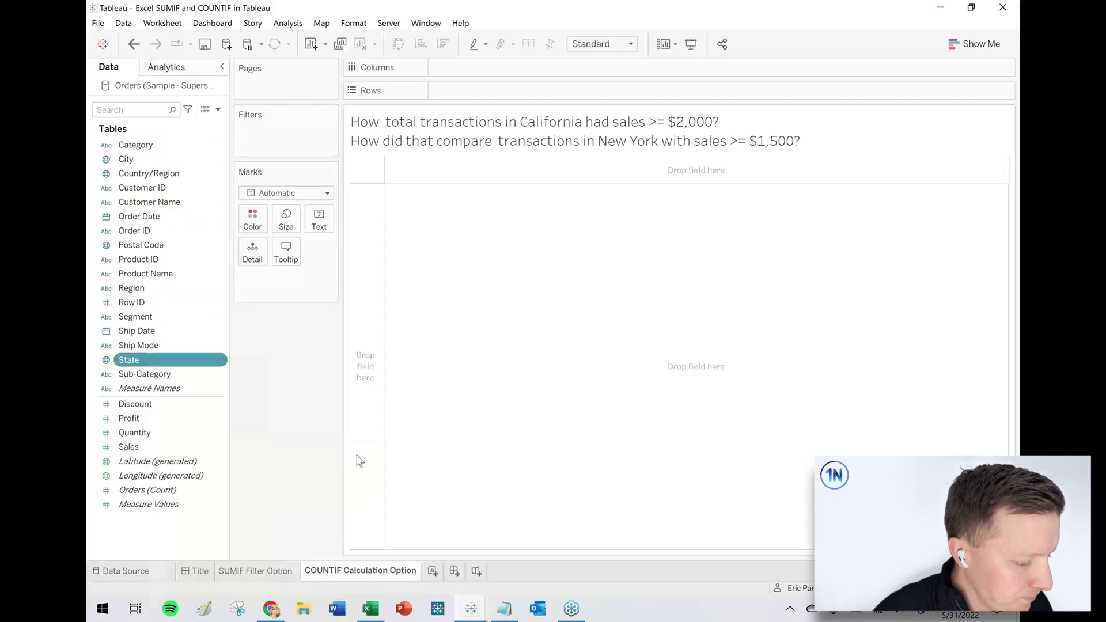
text(Tr)
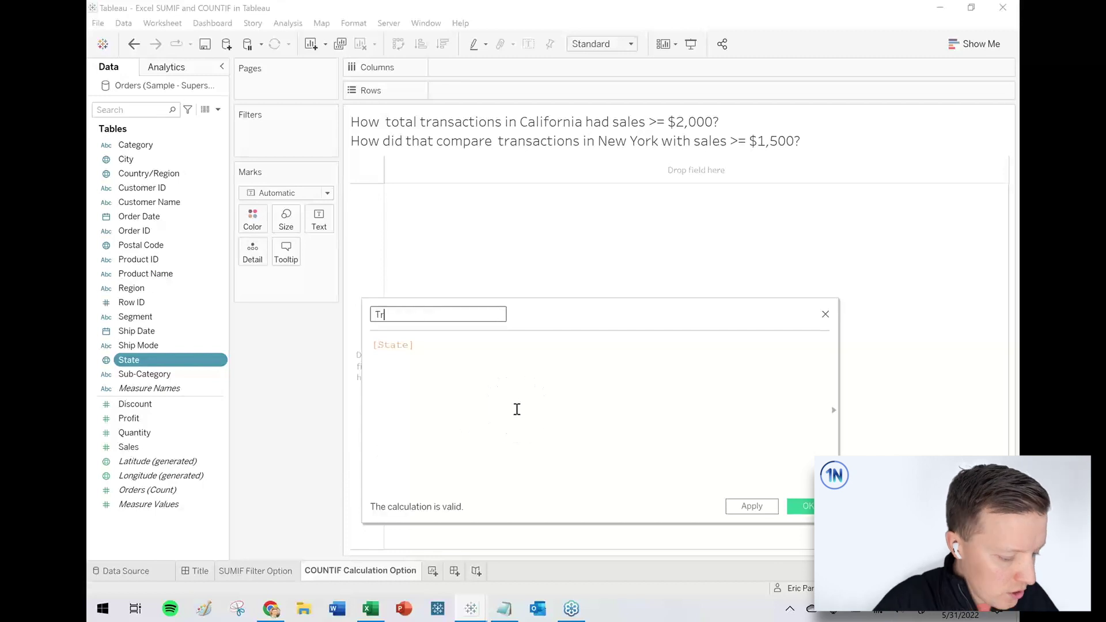
text(ansaction Co)
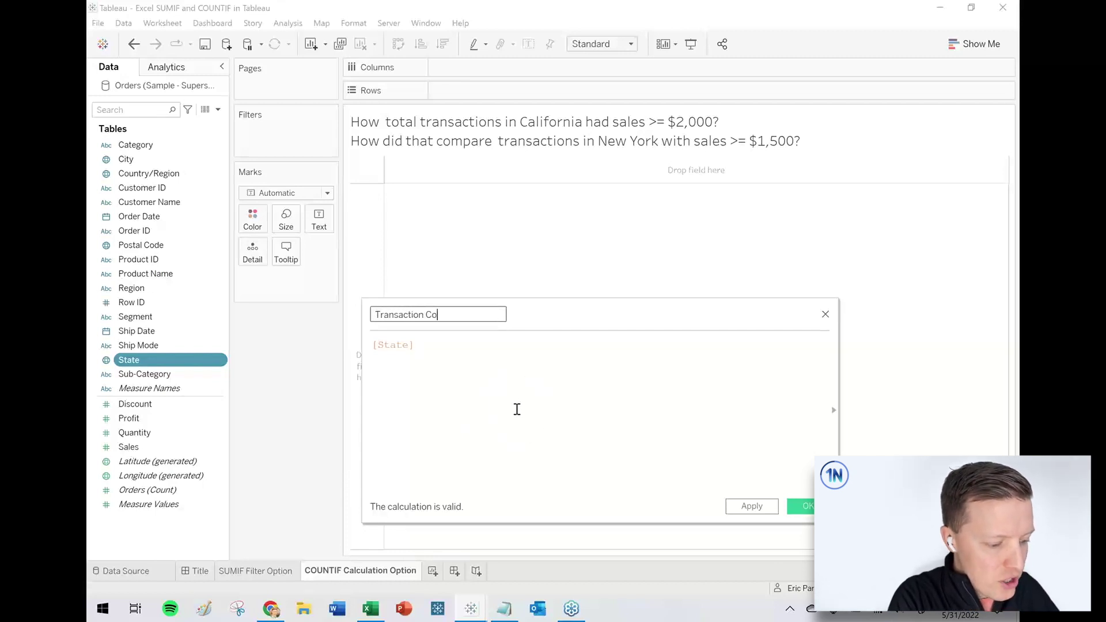
text(unt - CA, $2)
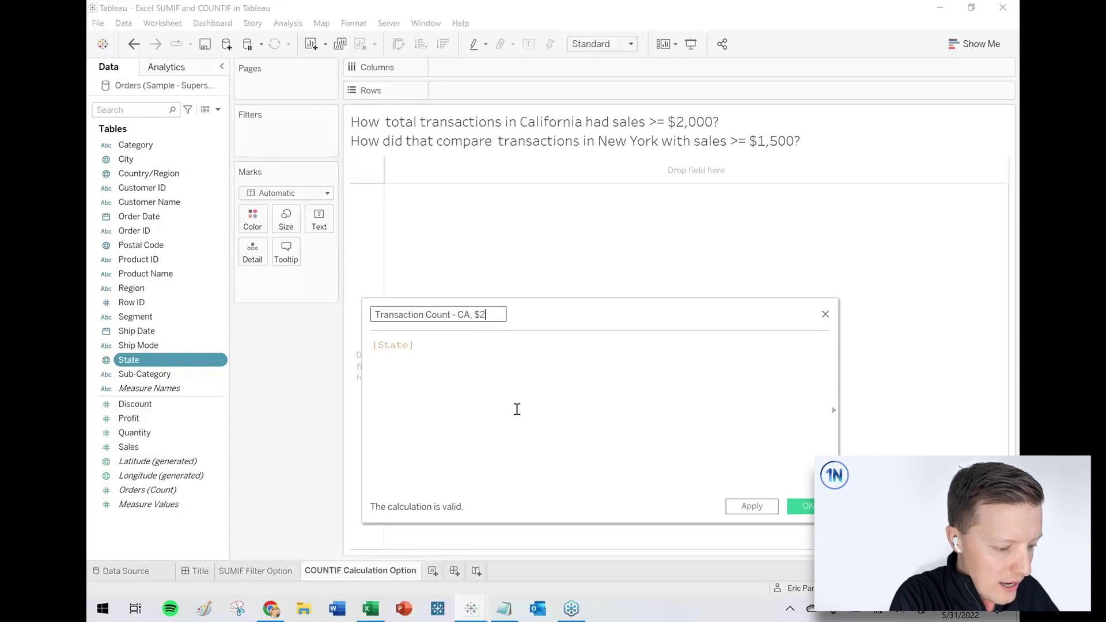
text(K+)
click(517, 409)
scroll(516, 407, up, 2)
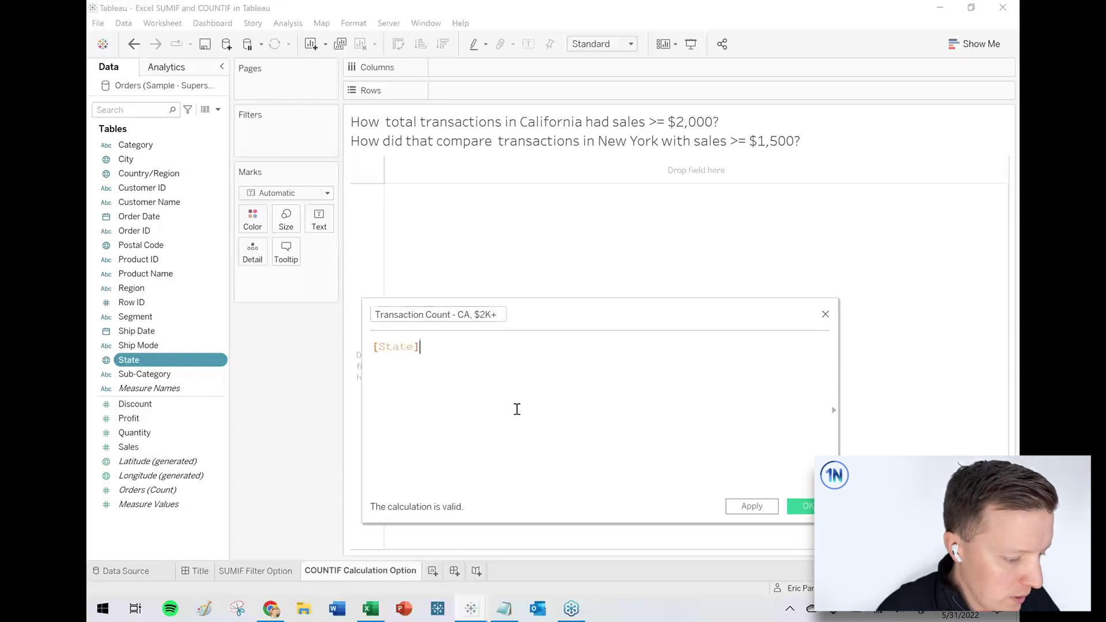
key(Return)
key(Up)
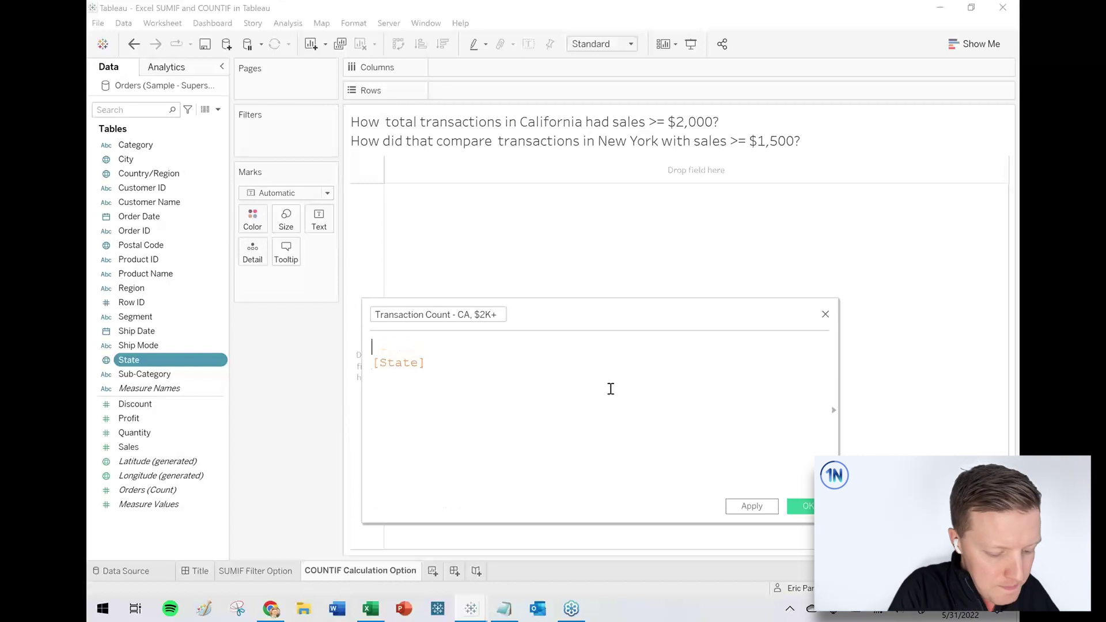
text(IF)
key(Delete)
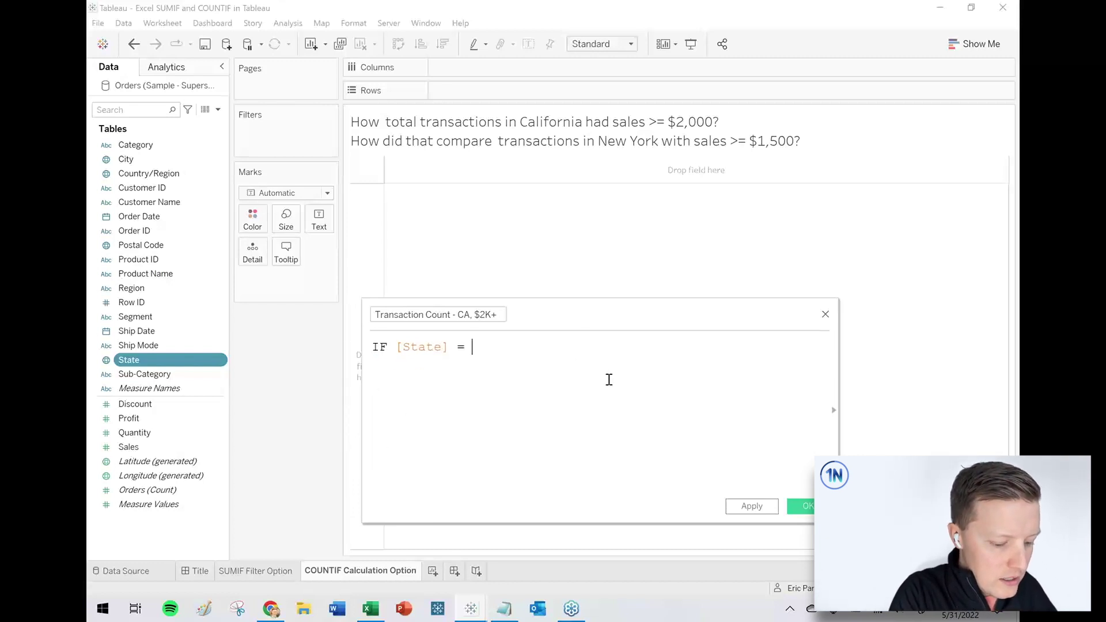
text(California)
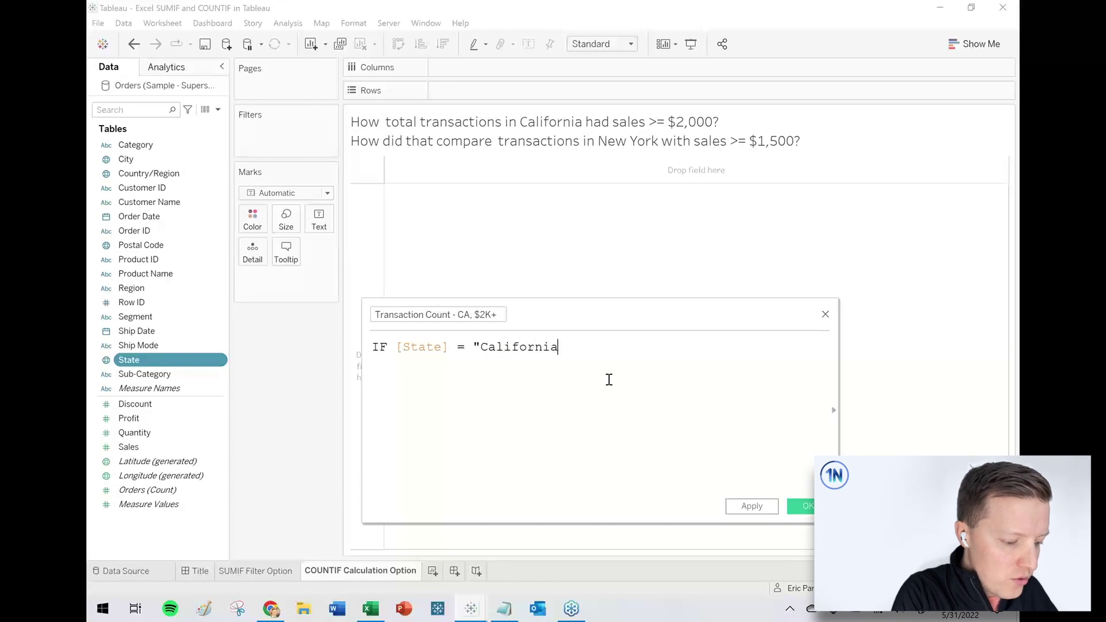
text(" AND)
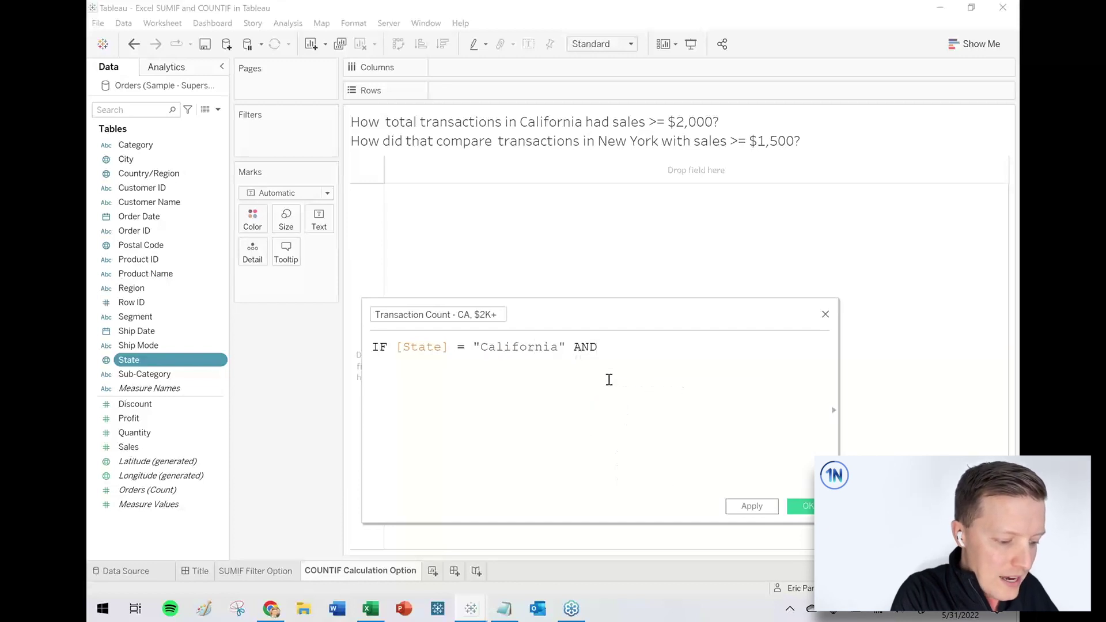
text( sa)
key(Return)
text(>)
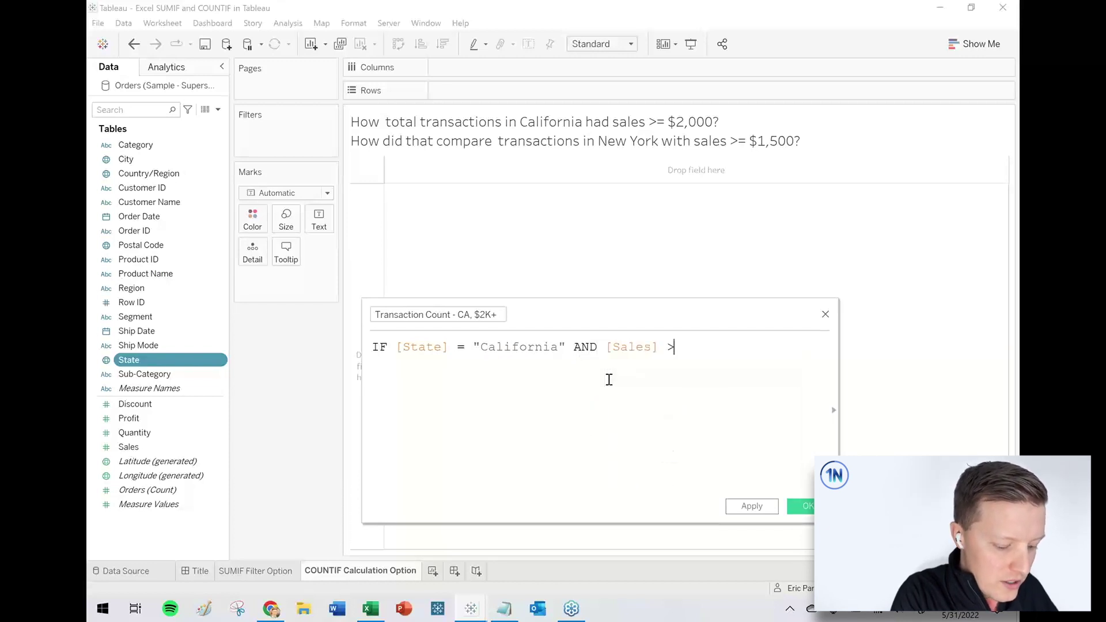
text(= 2-)
text(000)
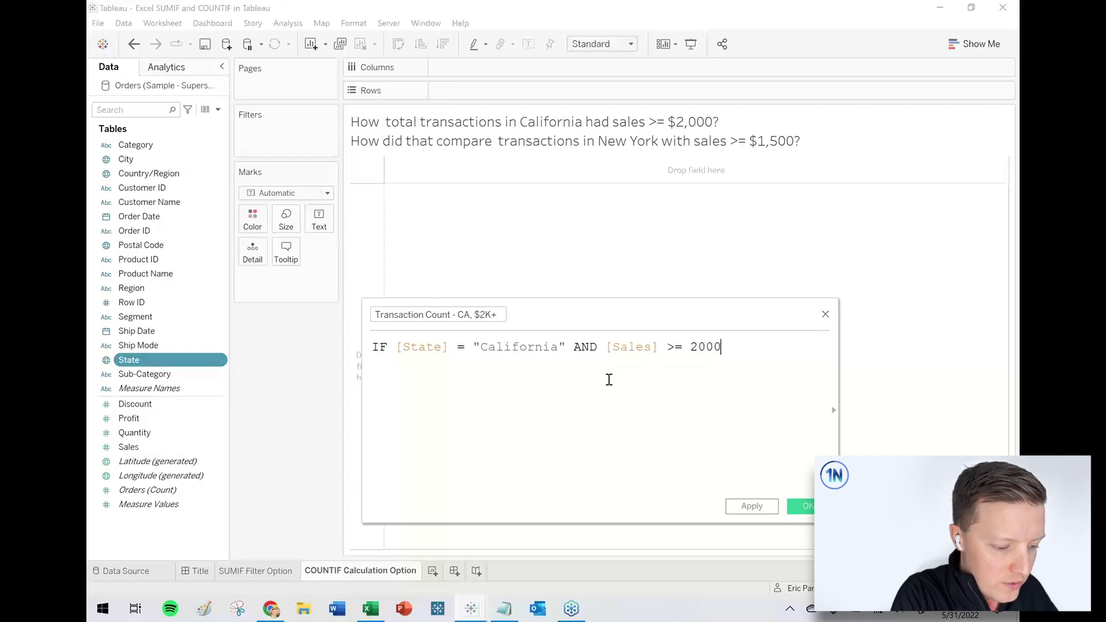
key(Return)
text(THEN 1)
key(Return)
text(END)
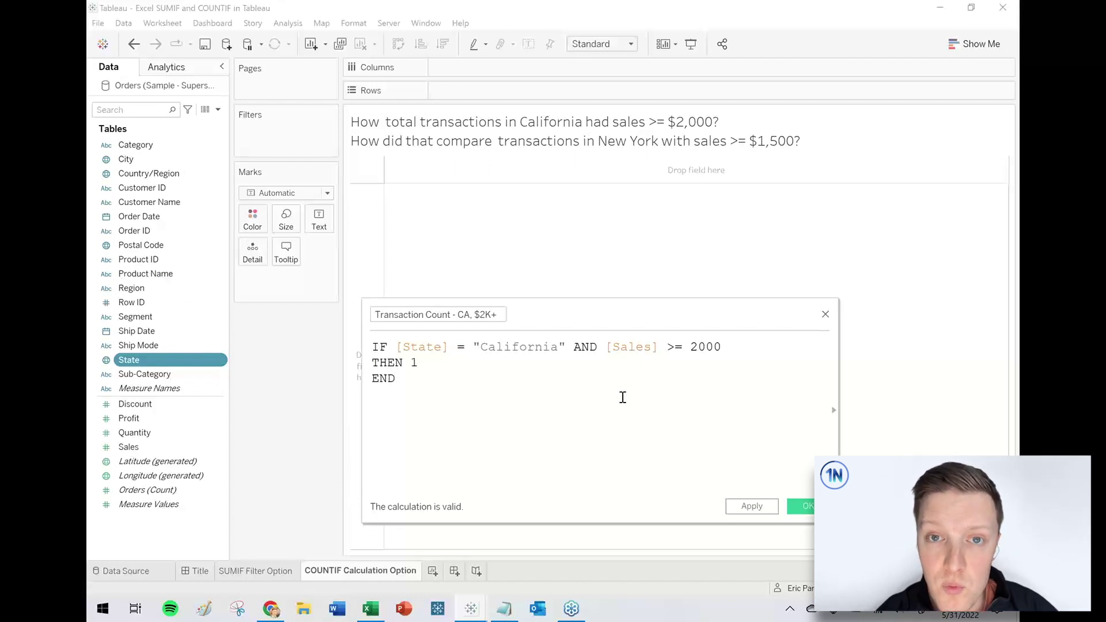
Wrap the IF formula in SUM( ) and save the California calculated field
click(372, 346)
key(Return)
key(Up)
text(SUM()
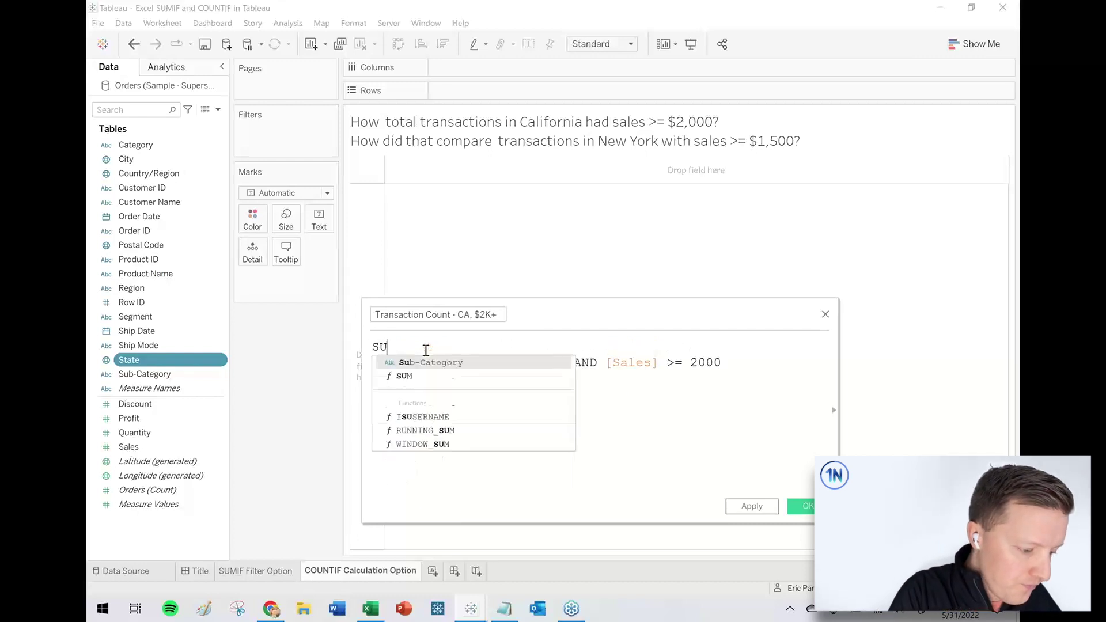
click(456, 399)
key(Return)
text())
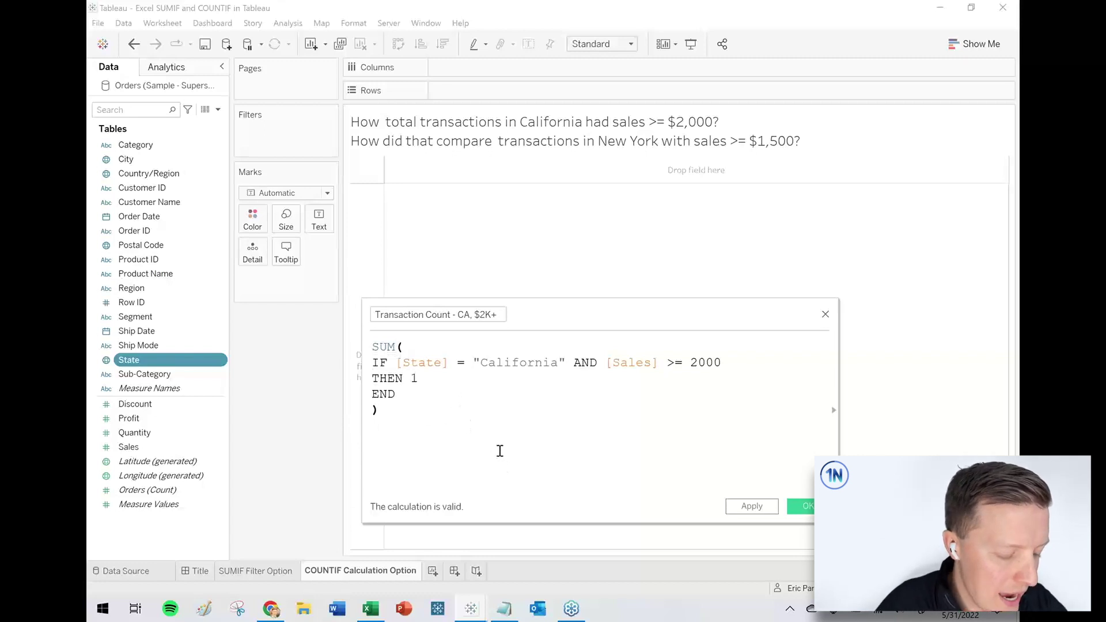
click(807, 507)
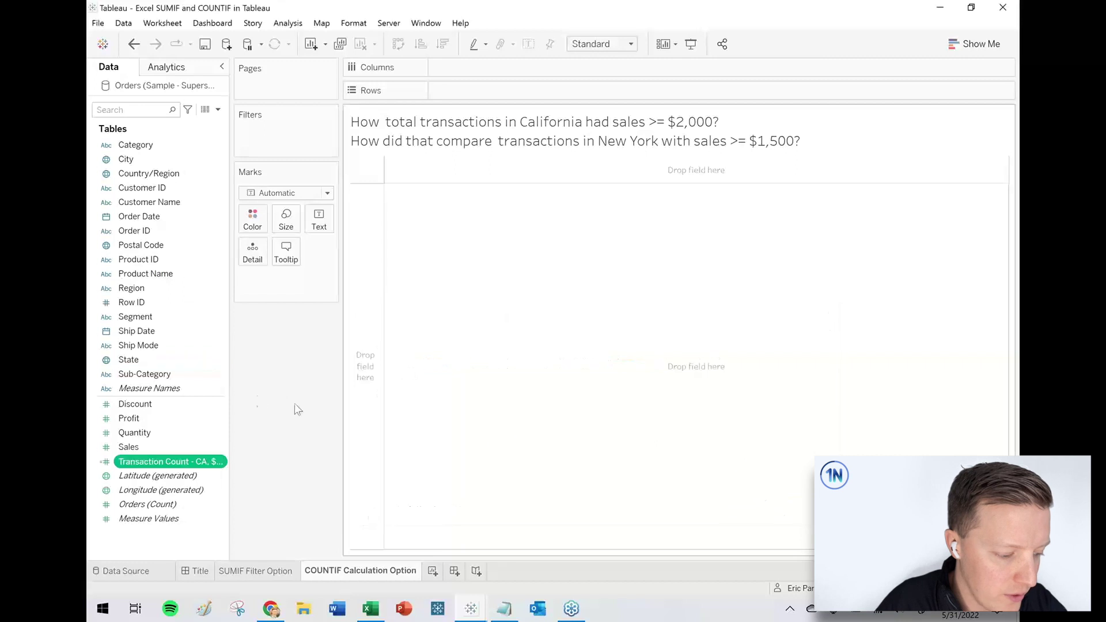
Plot Transaction Count - CA, $2K+ on Columns as a bar labelled 27
drag(173, 455, 533, 72)
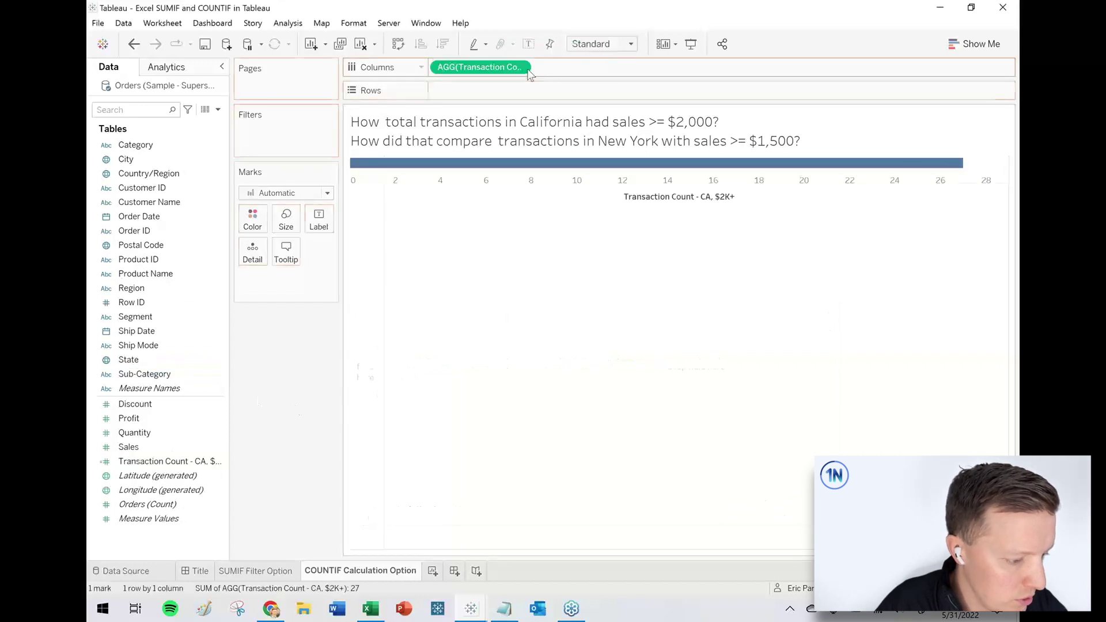
click(319, 219)
click(348, 252)
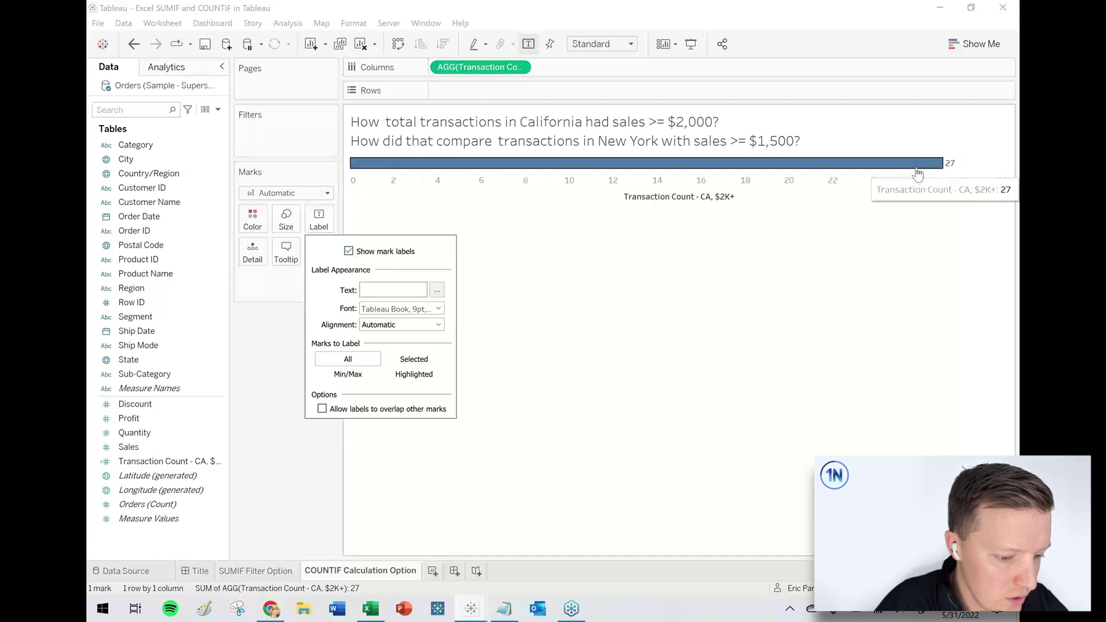
click(281, 486)
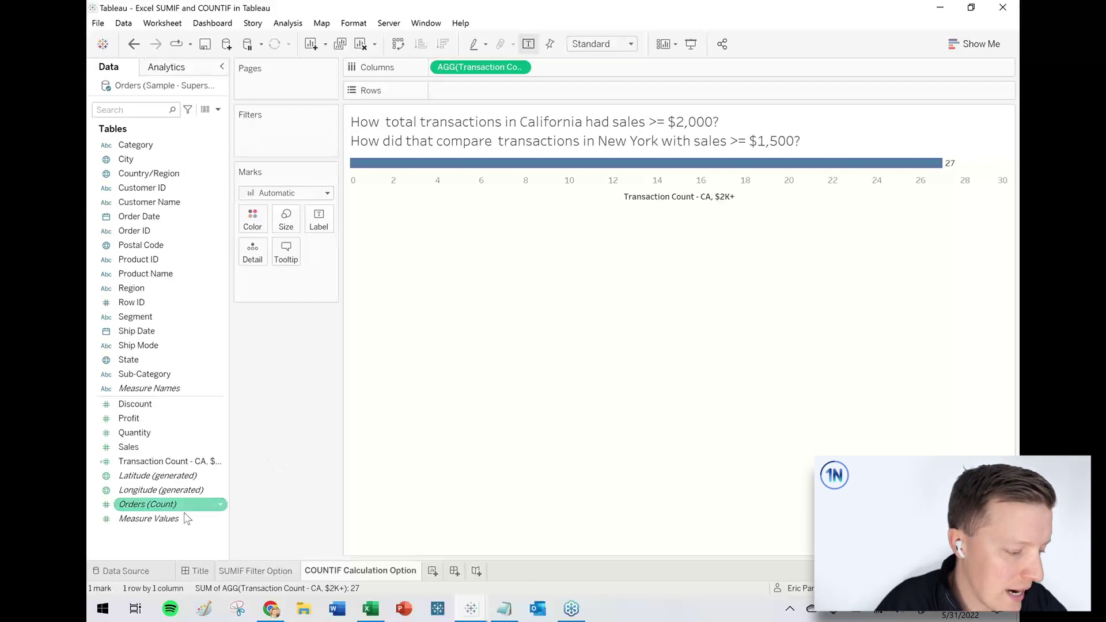
right_click(184, 462)
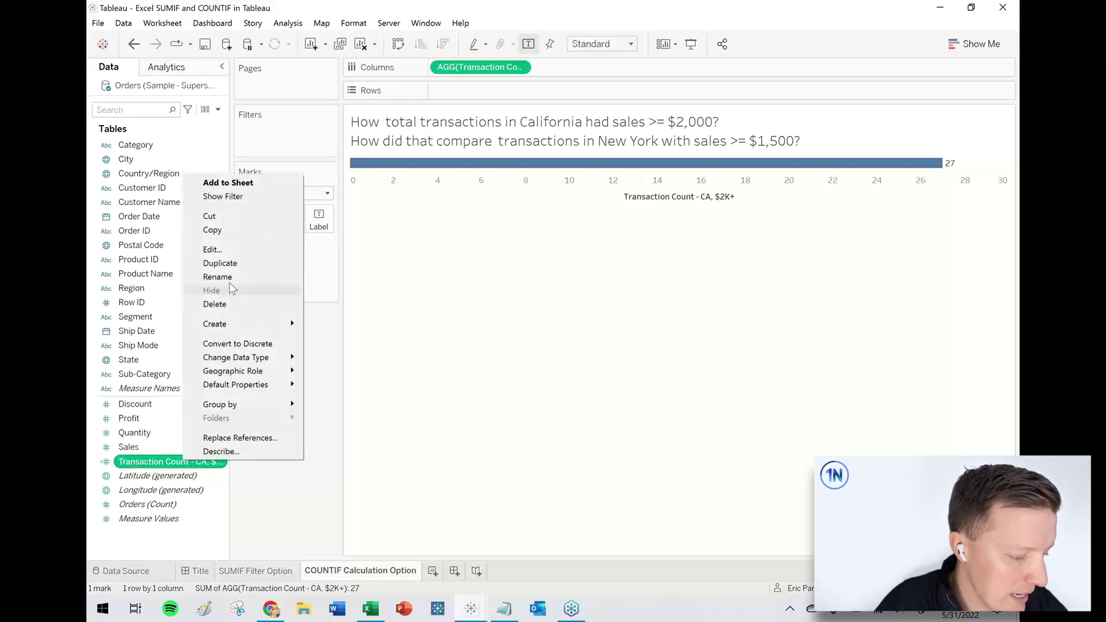
Duplicate the CA count field and rename the copy 'Transaction Count - NY, $1.5K+'
click(228, 262)
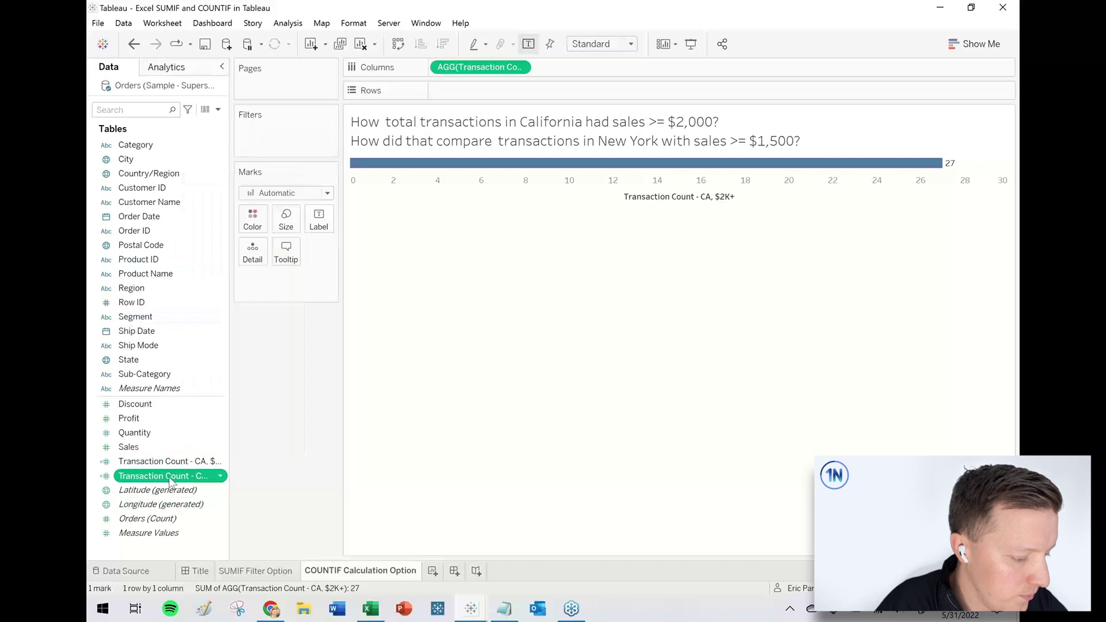
right_click(173, 479)
click(199, 267)
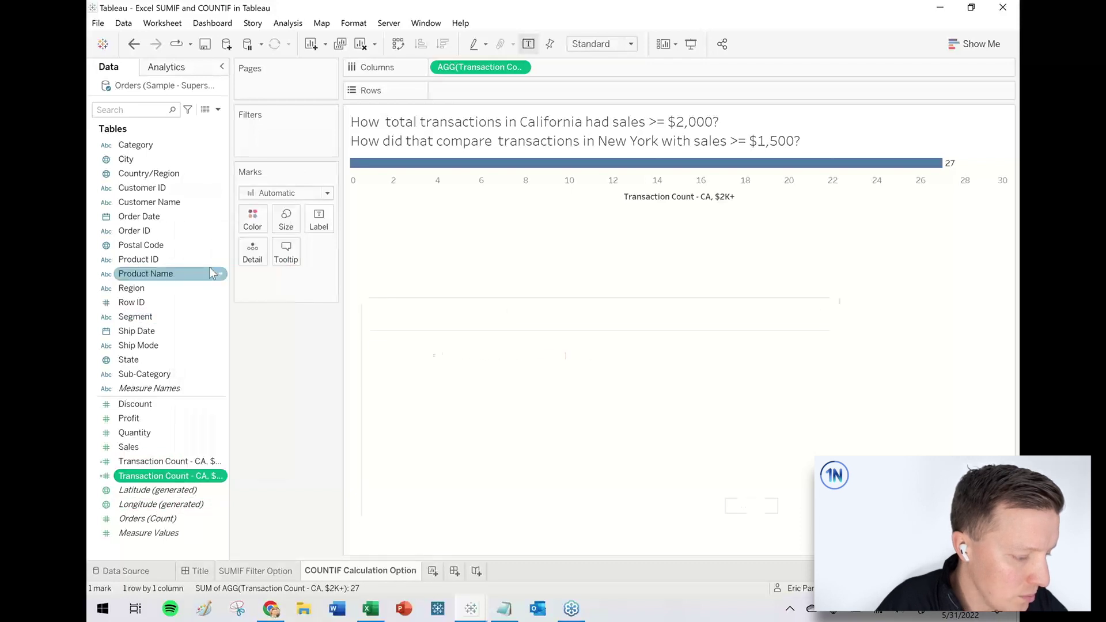
click(439, 315)
double_click(439, 315)
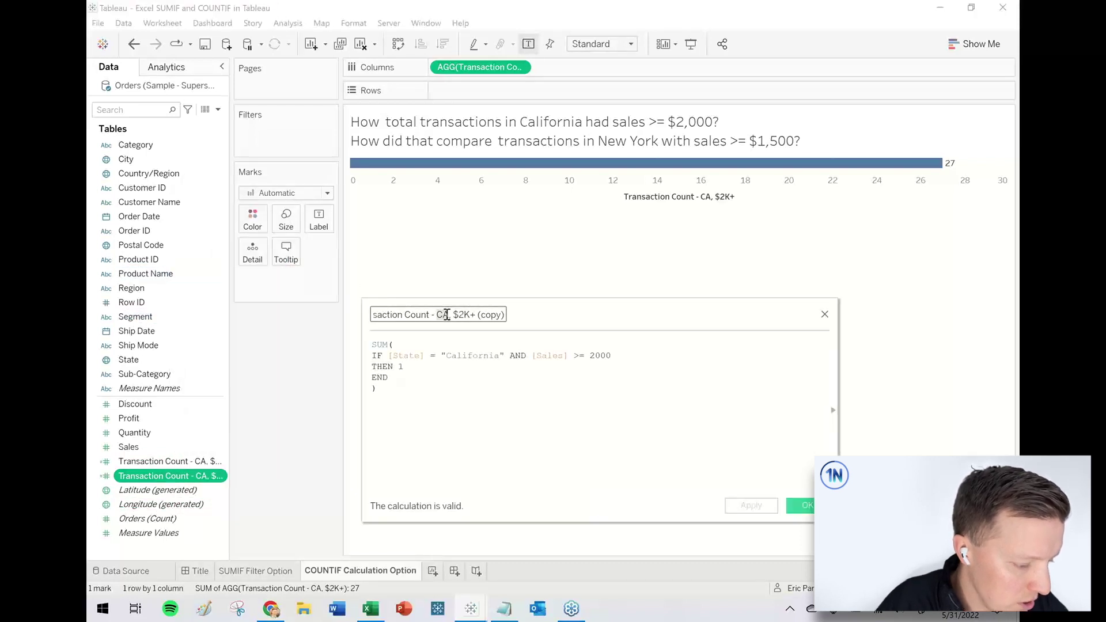
text(NY)
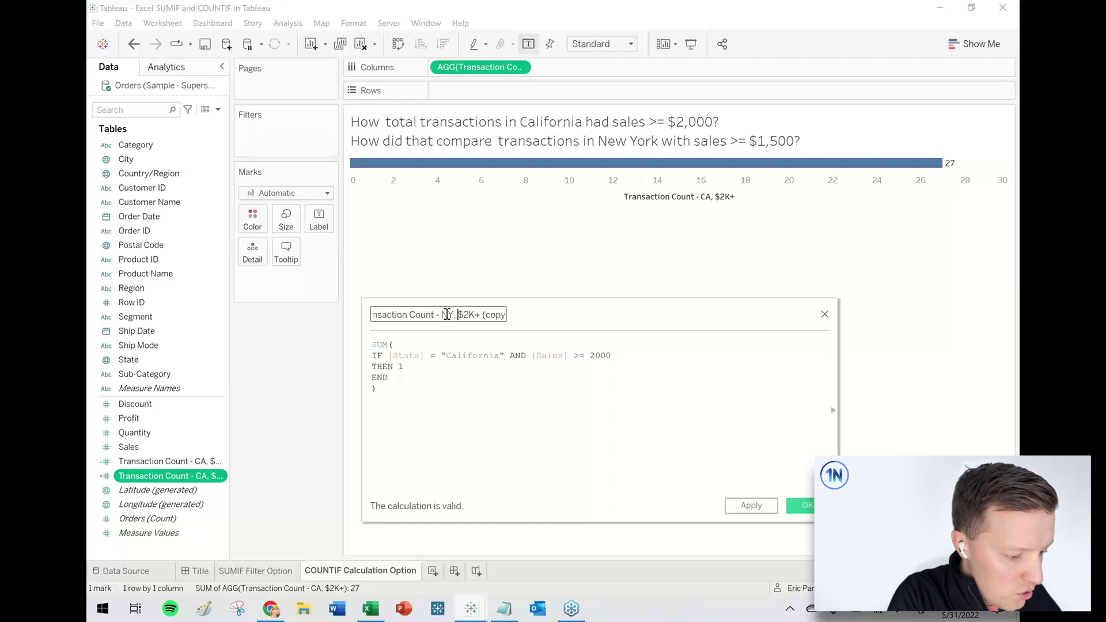
key(BackSpace)
text(1.5)
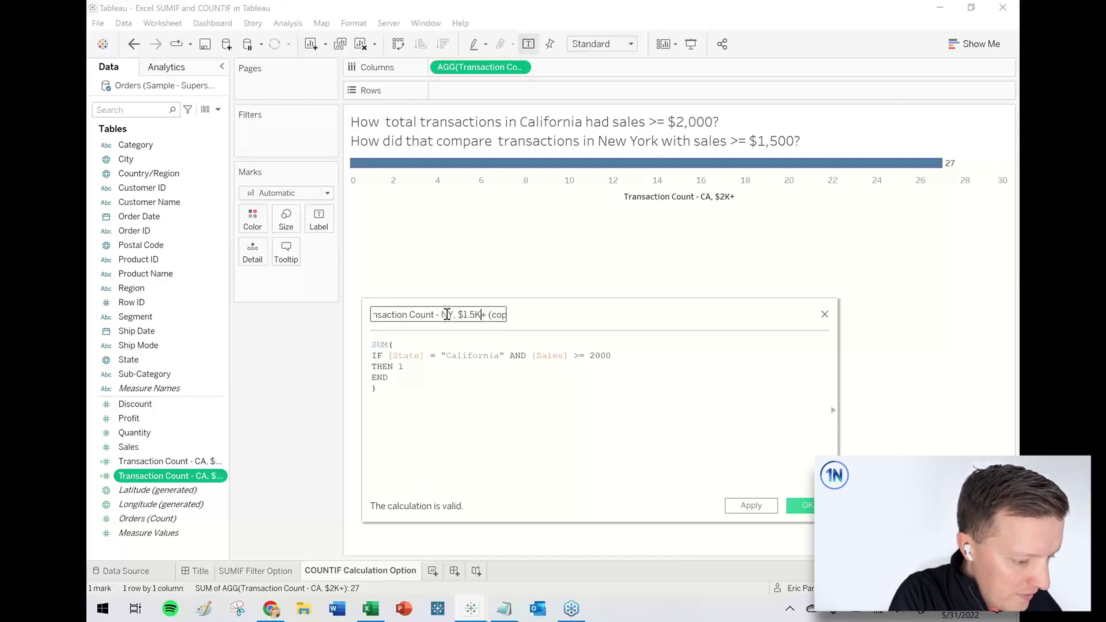
key(End)
key(BackSpace)
key(BackSpace)
key(BackSpace)
key(BackSpace)
key(BackSpace)
key(BackSpace)
key(BackSpace)
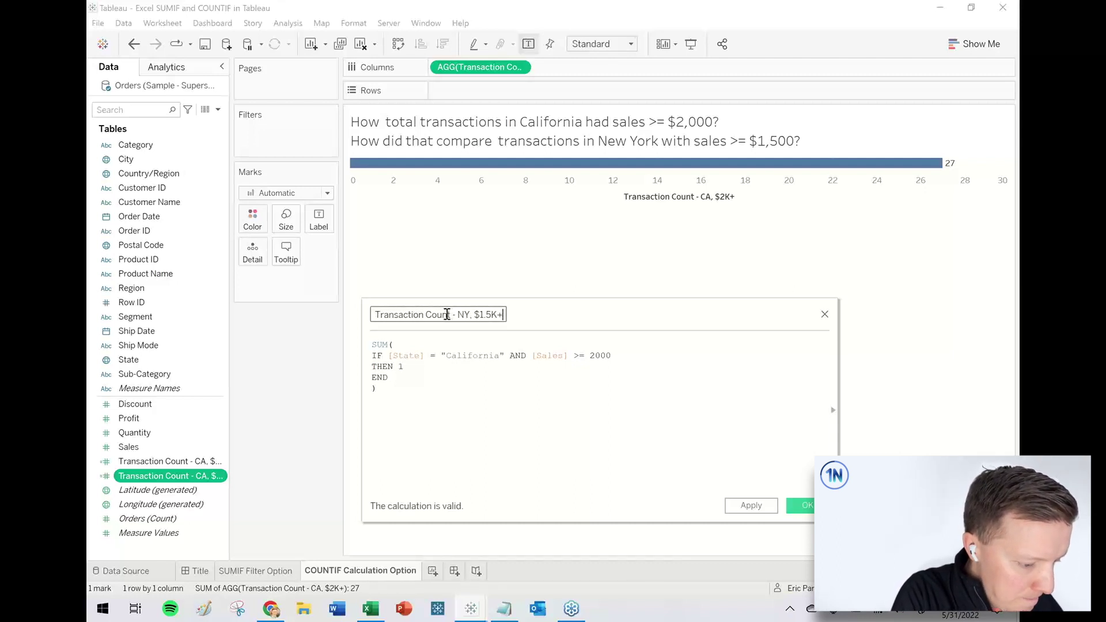
Change the copy's formula to New York with a 1500 sales threshold and save it
drag(500, 356, 448, 358)
text(New Yo)
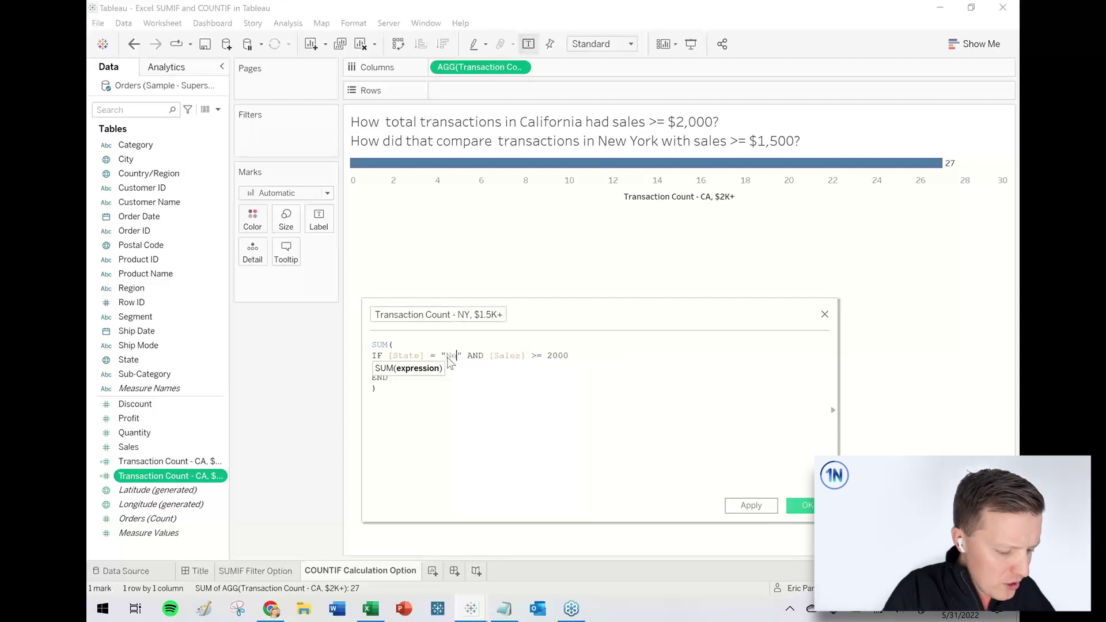
text(rk)
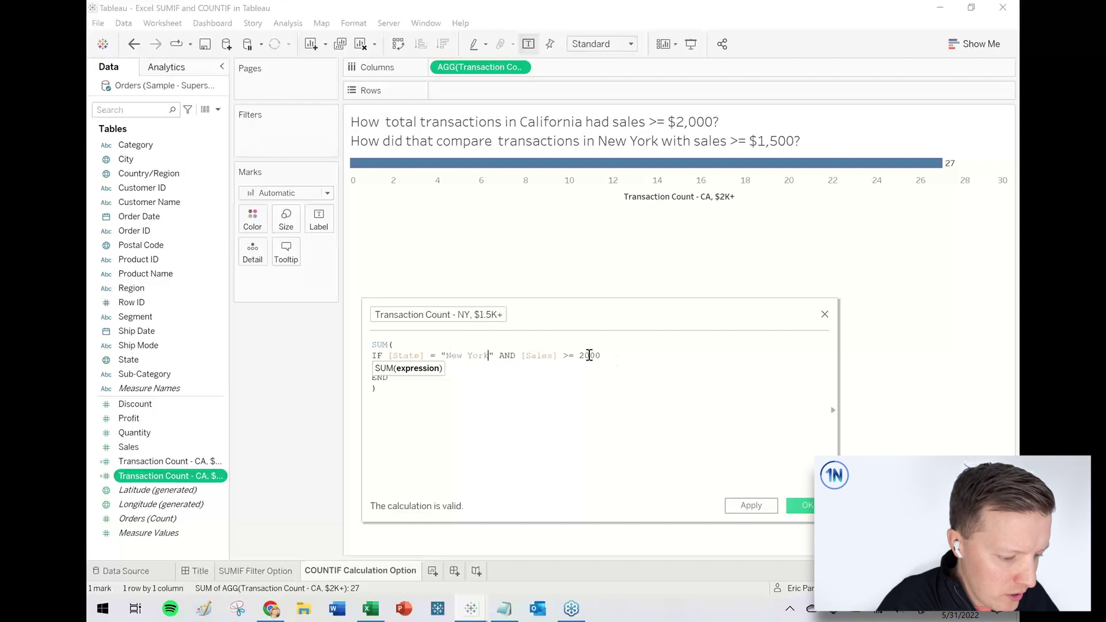
key(End)
key(BackSpace)
key(BackSpace)
key(BackSpace)
key(BackSpace)
text(1500)
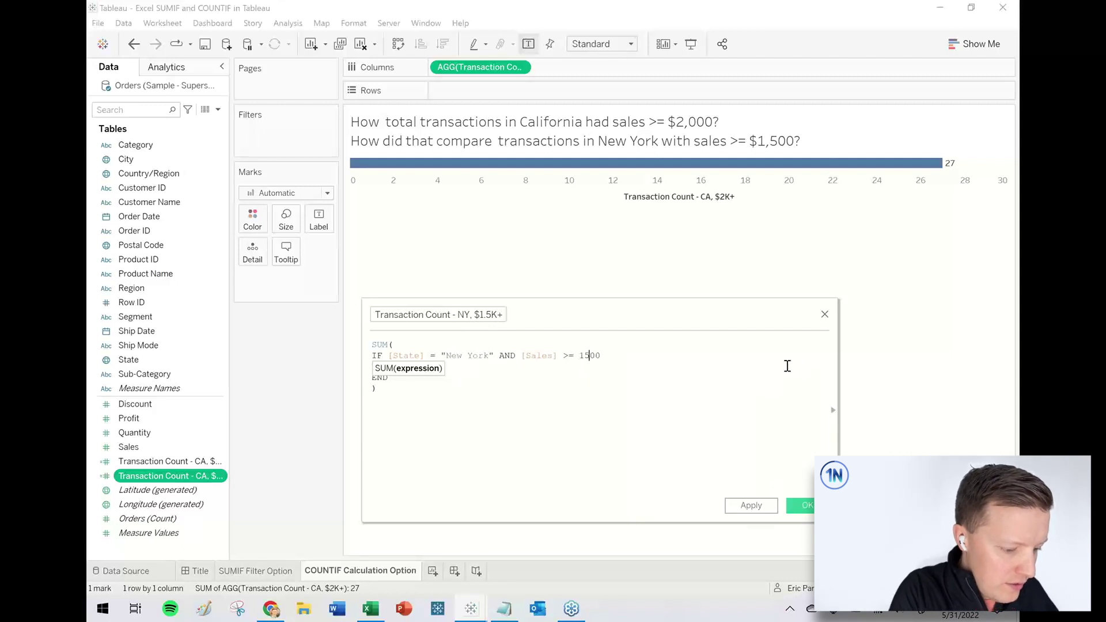
click(804, 506)
Drop the NY count onto the existing axis so the 27 and 39 bars share one axis
drag(149, 476, 694, 193)
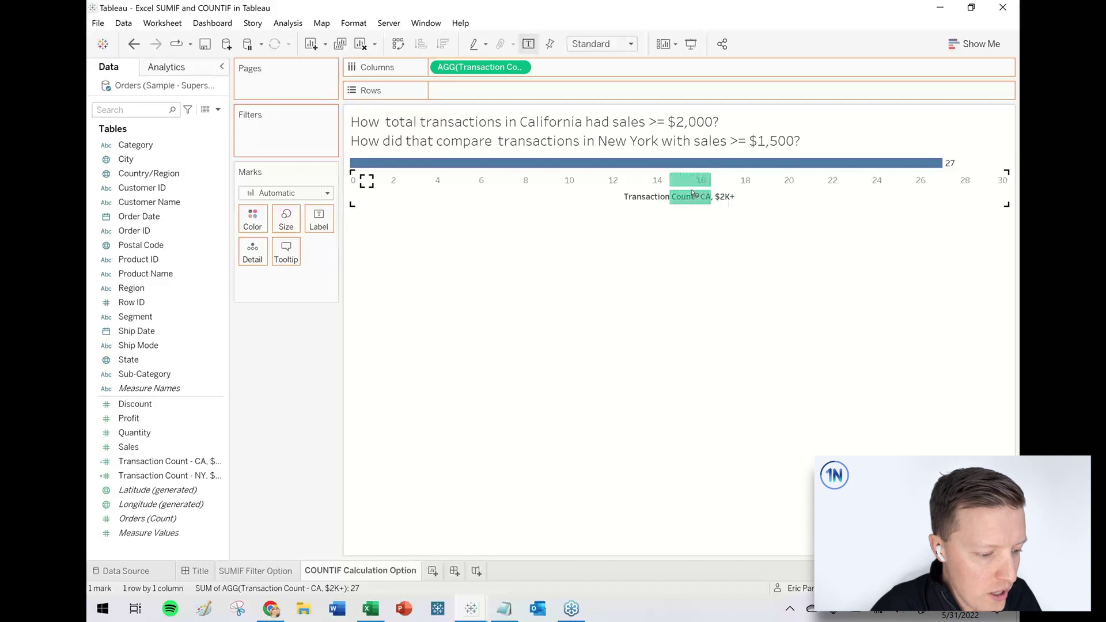
drag(694, 194, 694, 193)
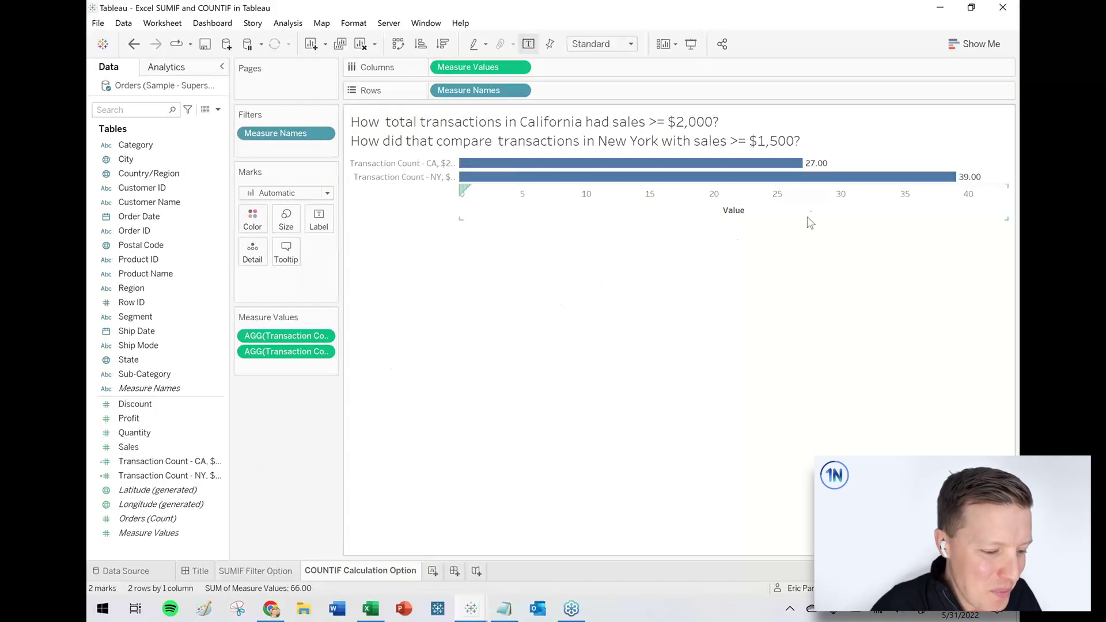
mouse_move(866, 187)
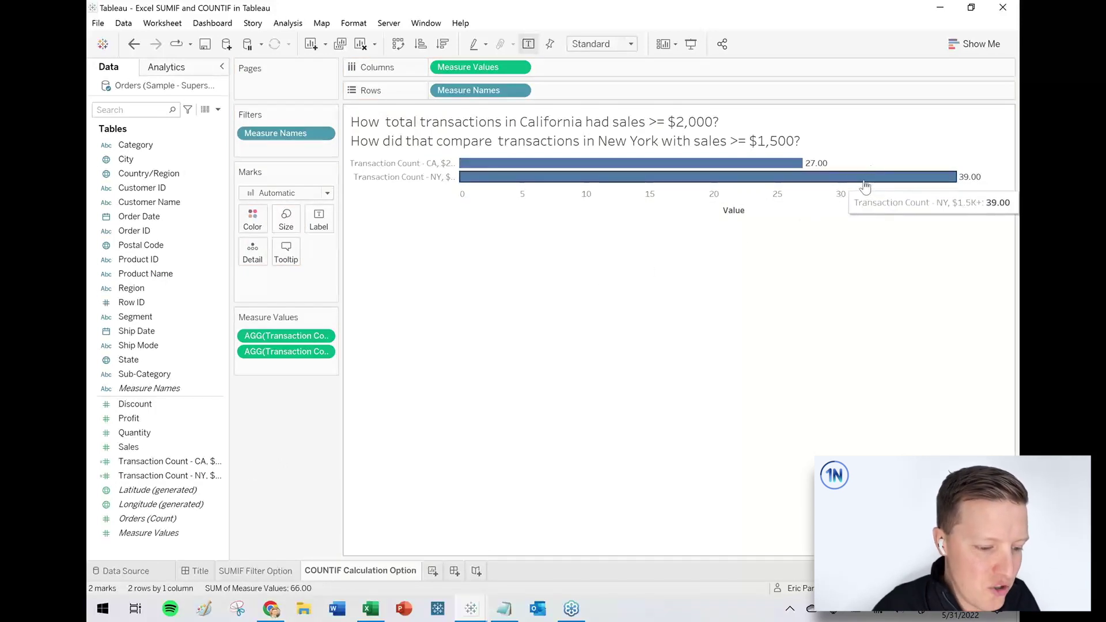
mouse_move(782, 165)
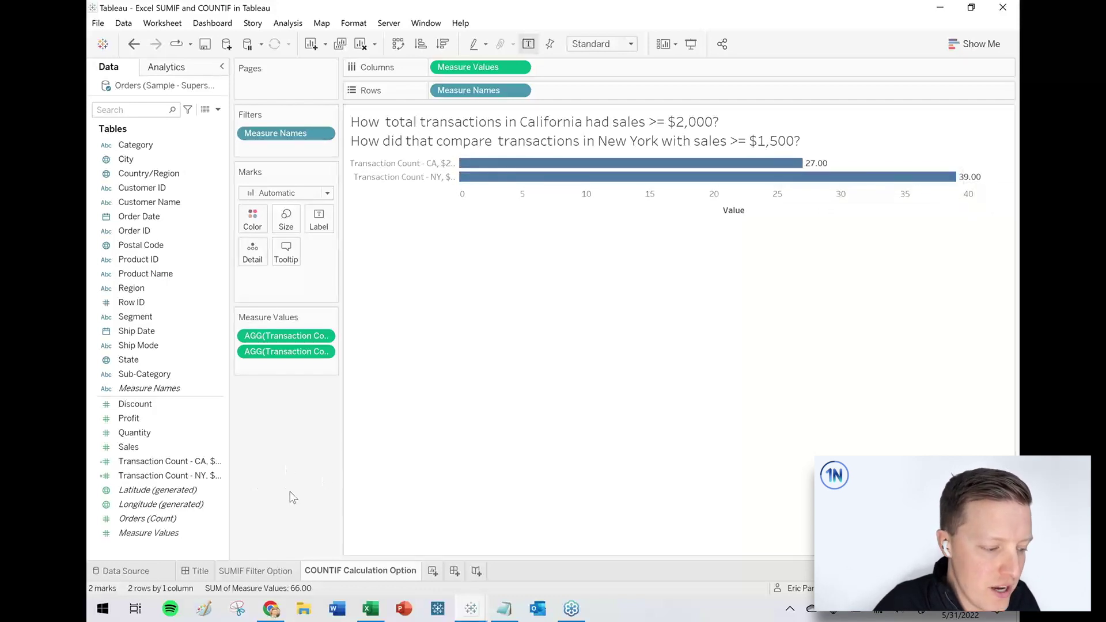
click(219, 476)
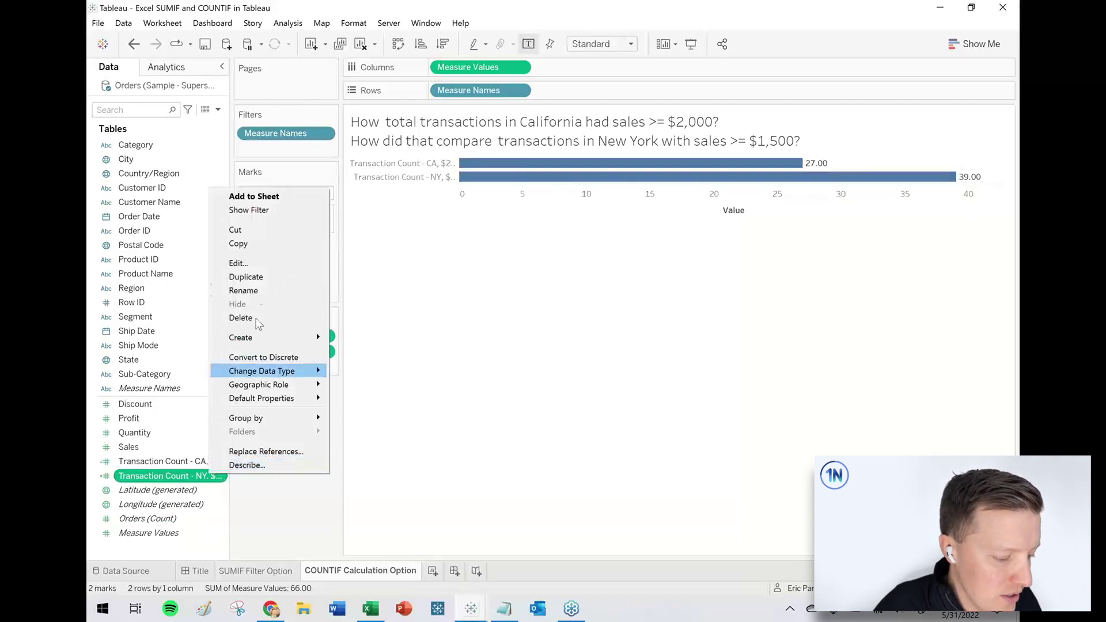
Edit the NY calculation to return [Sales] instead of 1 after THEN
click(289, 263)
scroll(506, 416, up, 2)
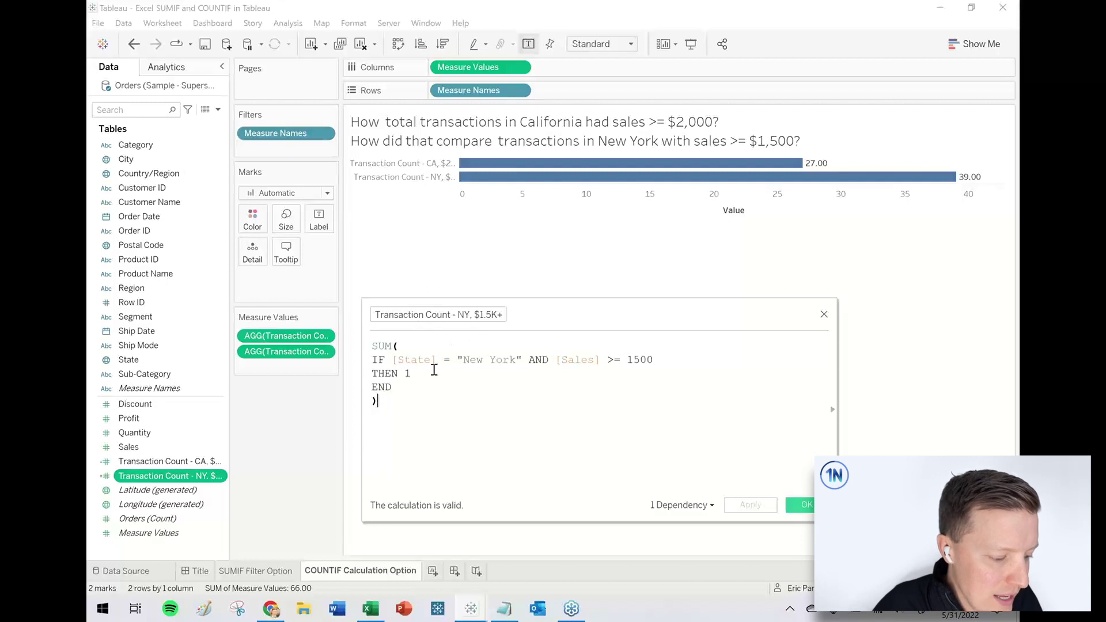
click(427, 374)
key(BackSpace)
text(sa)
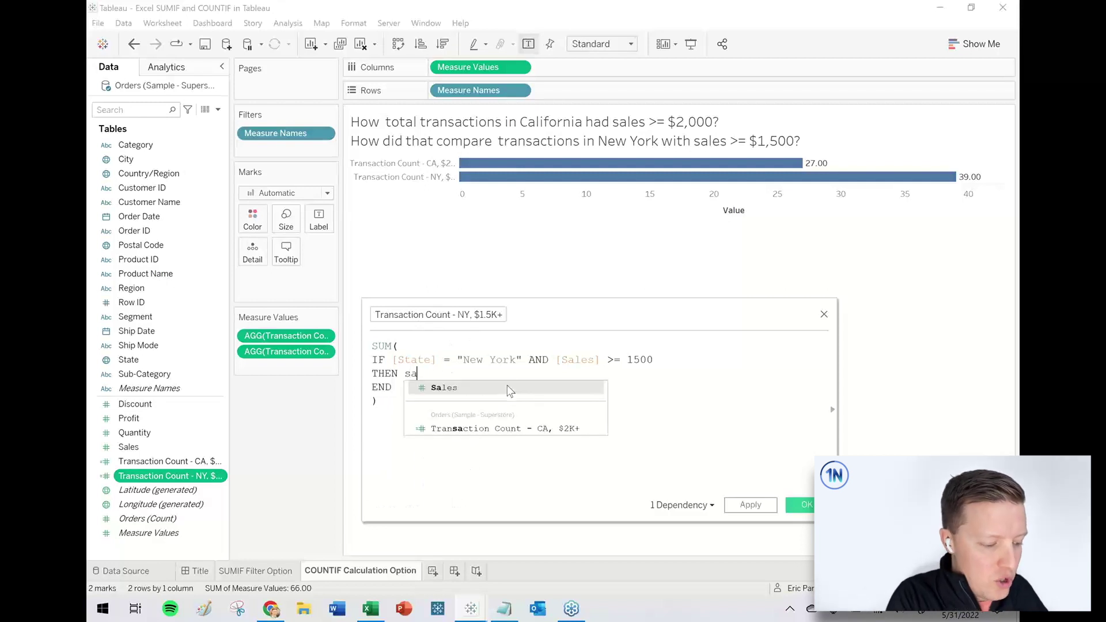
key(Return)
click(530, 458)
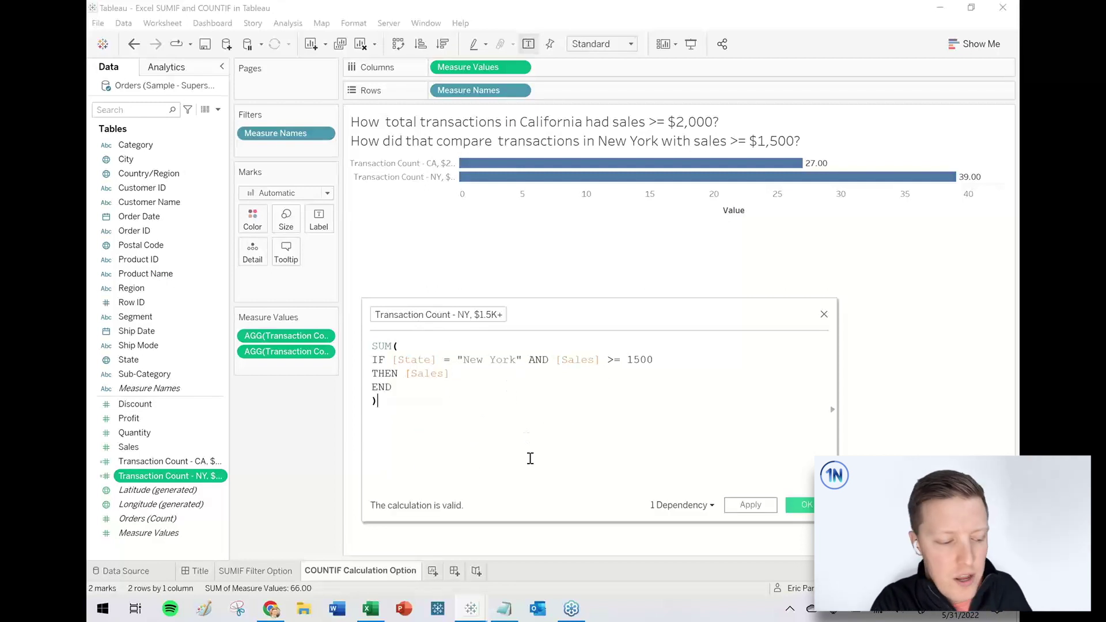